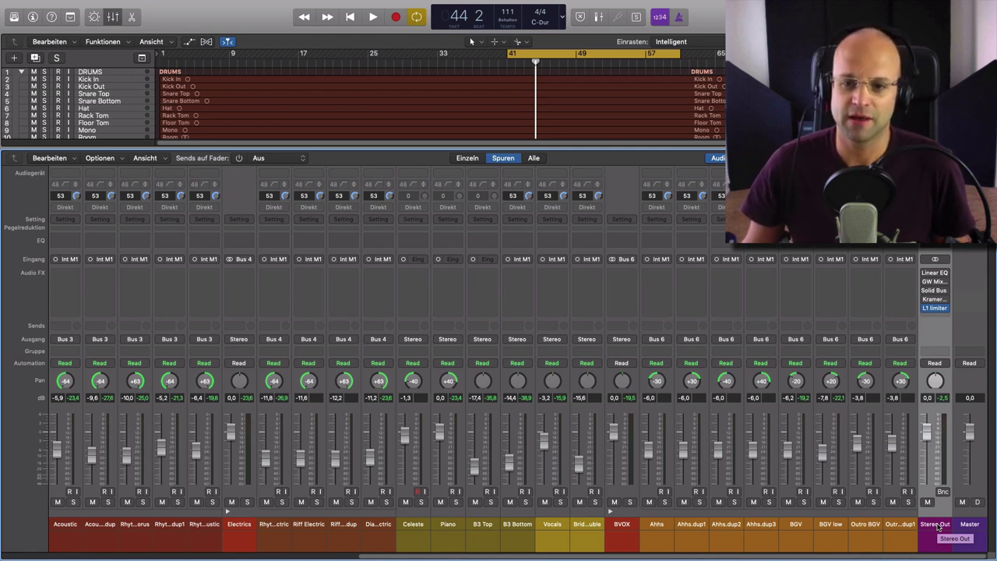
Look over the mixer's channel strips from the drum, bass and guitar tracks to the backing vocals and Stereo Out
scroll(740, 455, "left", 3)
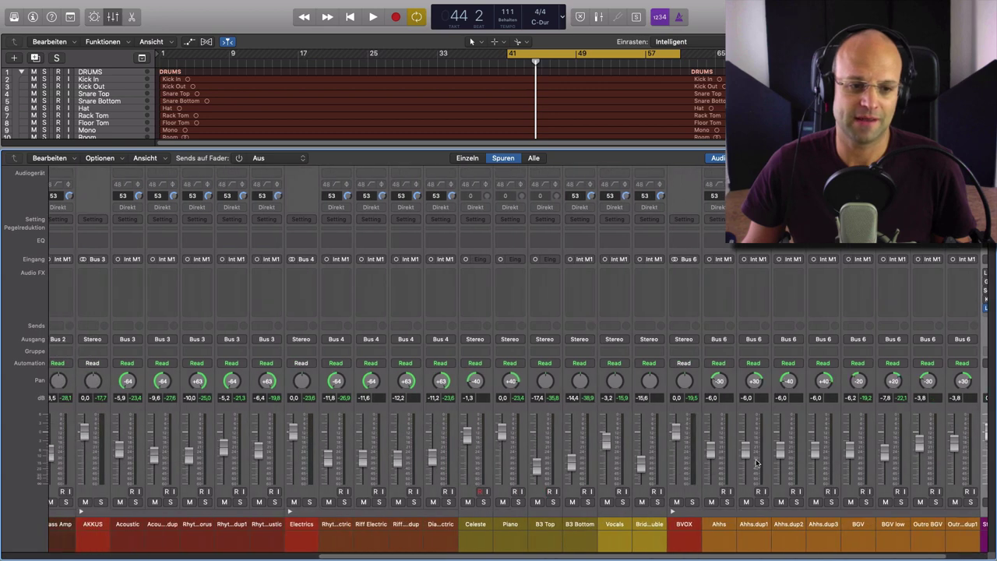
scroll(734, 450, "left", 5)
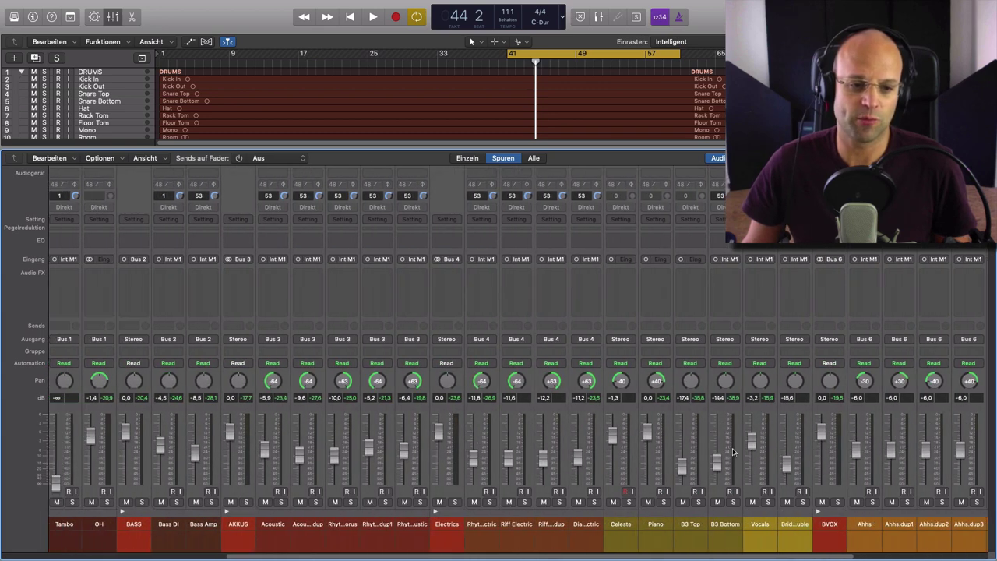
scroll(730, 452, "left", 3)
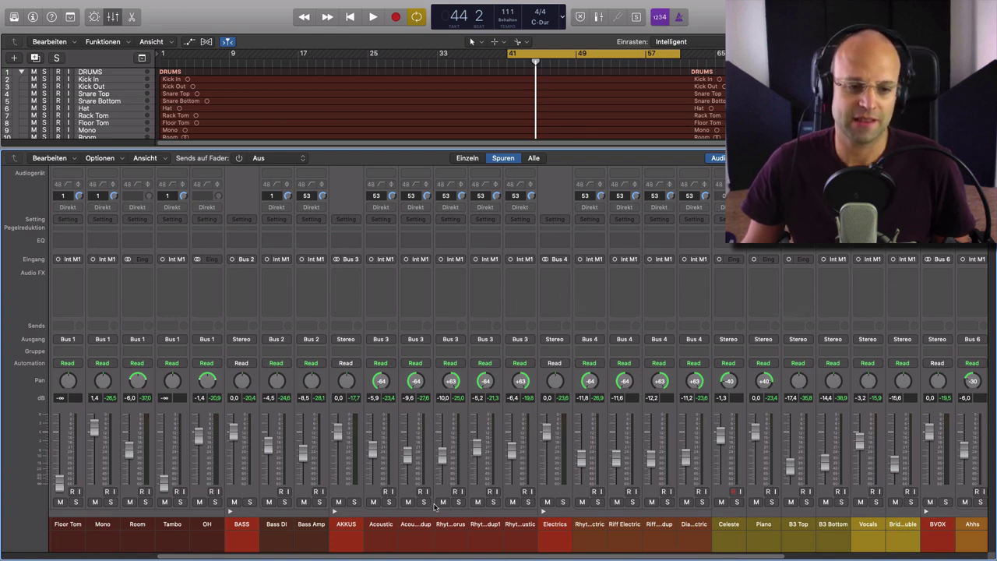
scroll(434, 506, "right", 1)
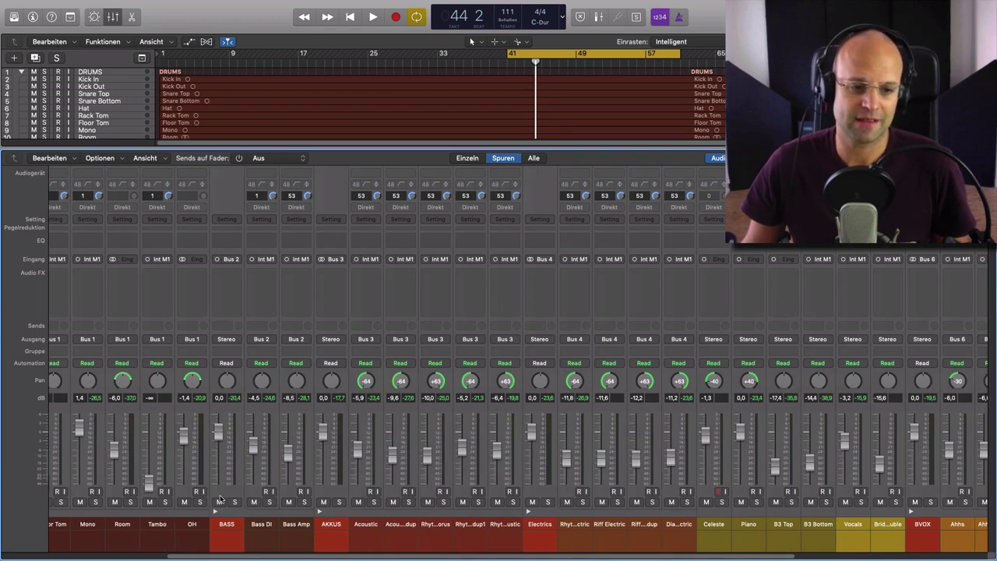
scroll(154, 461, "right", 2)
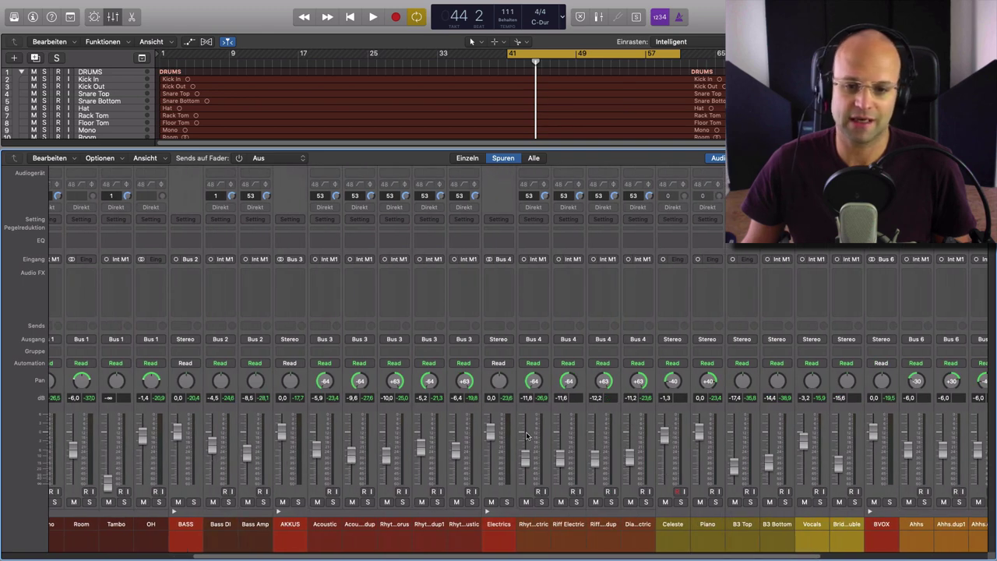
scroll(628, 452, "right", 1)
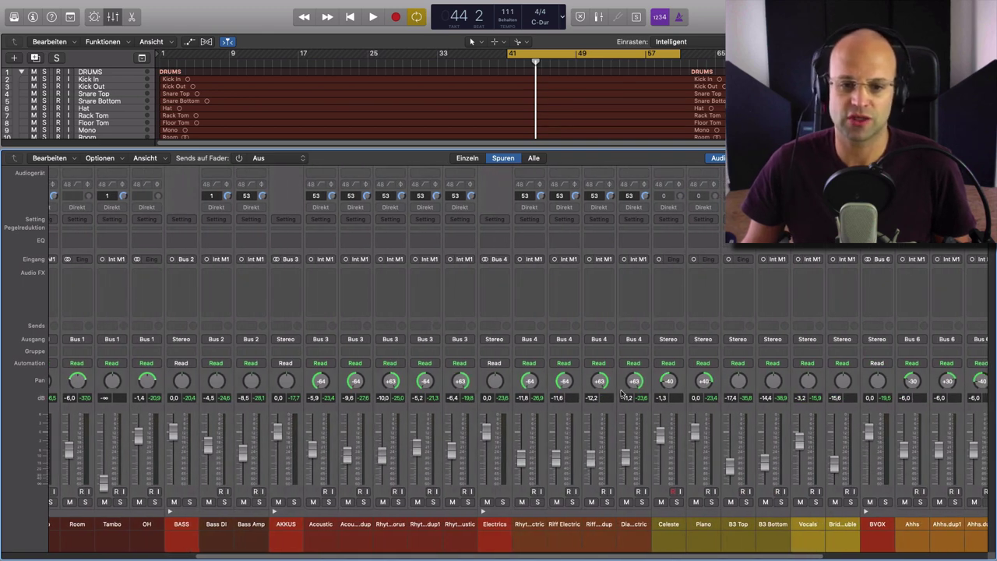
scroll(622, 392, "right", 3)
scroll(615, 396, "right", 10)
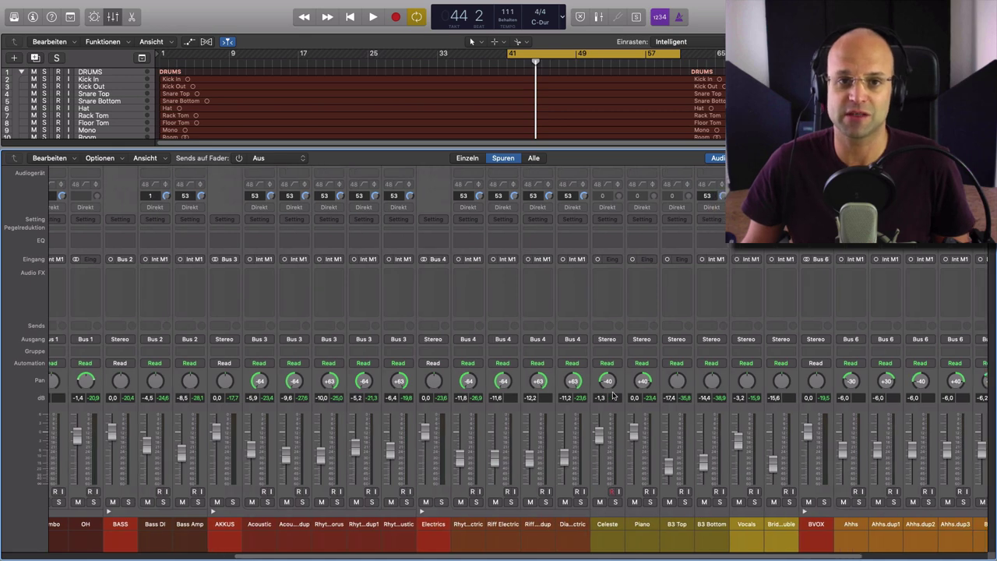
scroll(603, 396, "right", 2)
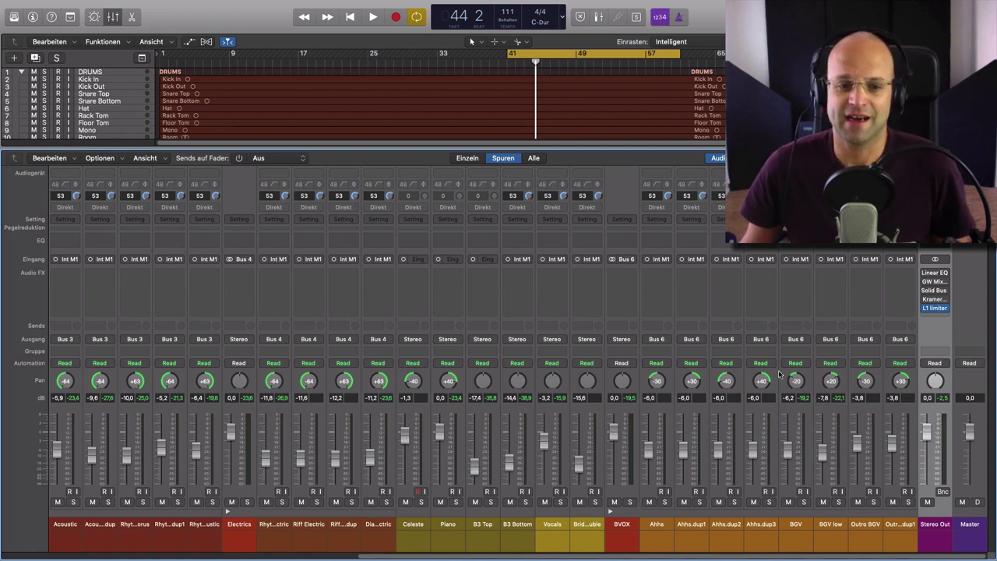
Play a few bars of the mix with only the L1 limiter active on the Stereo Out channel
scroll(778, 375, "left", 2)
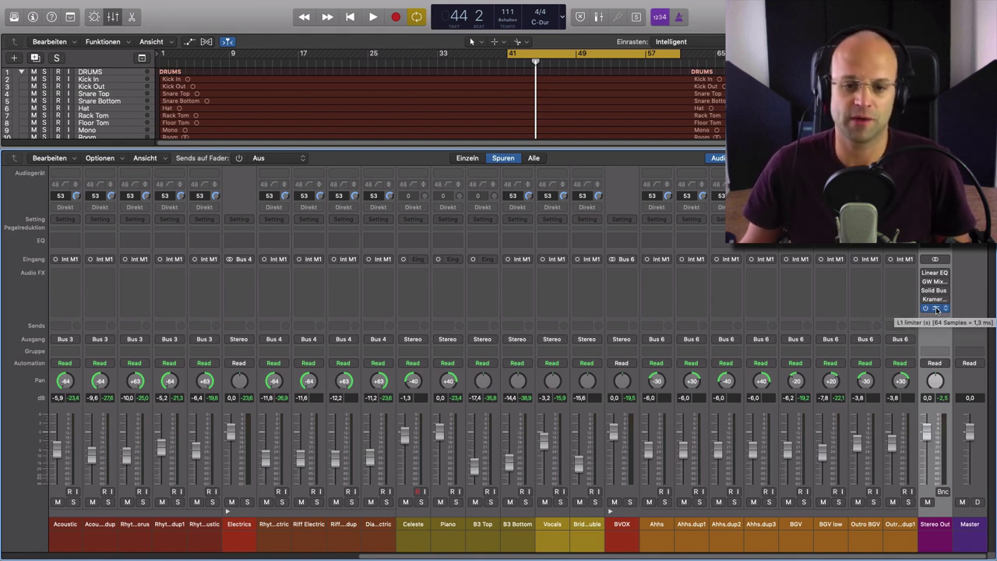
key("space")
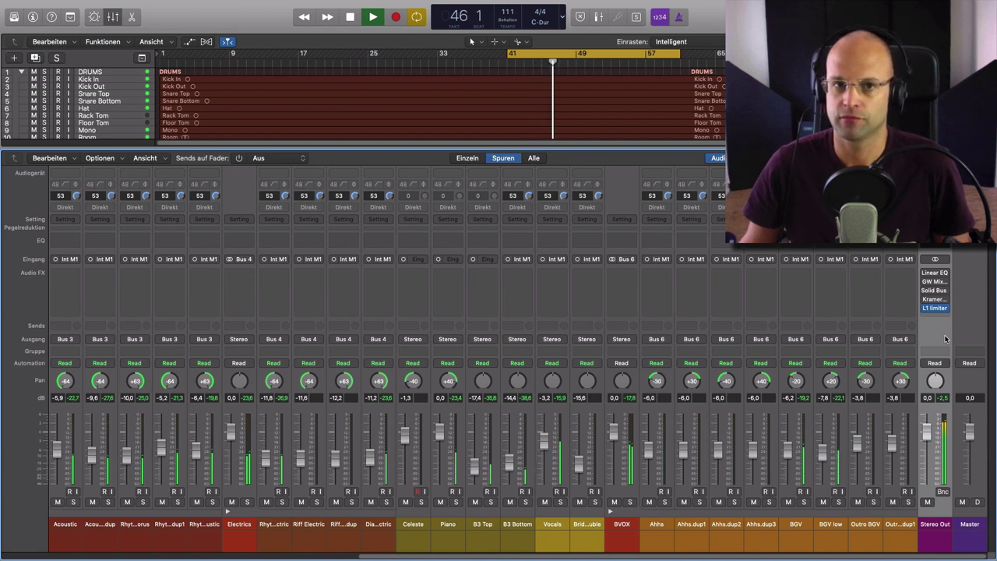
key("space")
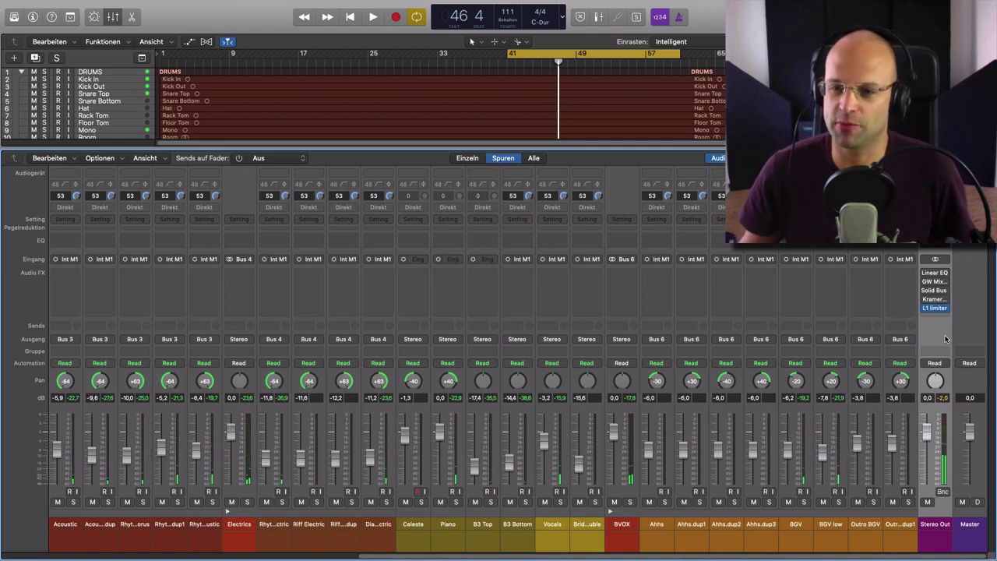
Open the Linear Phase EQ on the Stereo Out and examine its 400 Hz cut and high-shelf boost
left_click(934, 272)
left_click_drag(544, 37, 627, 135)
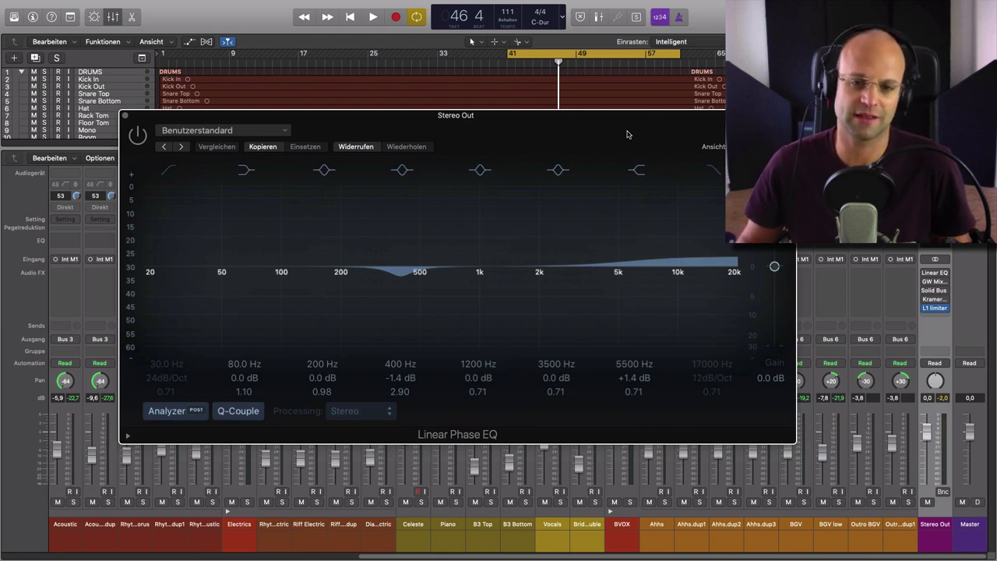
mouse_move(578, 164)
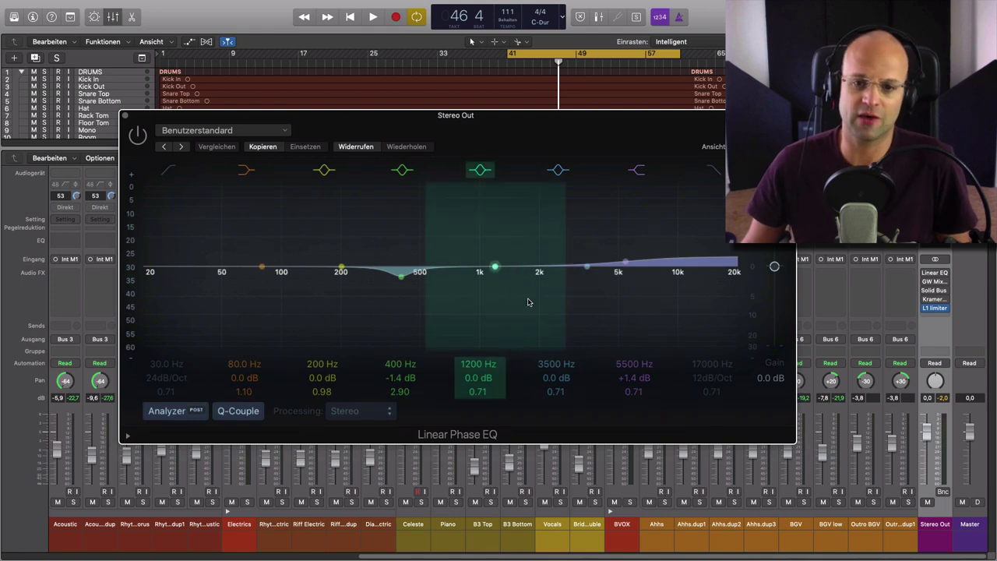
left_click(400, 277)
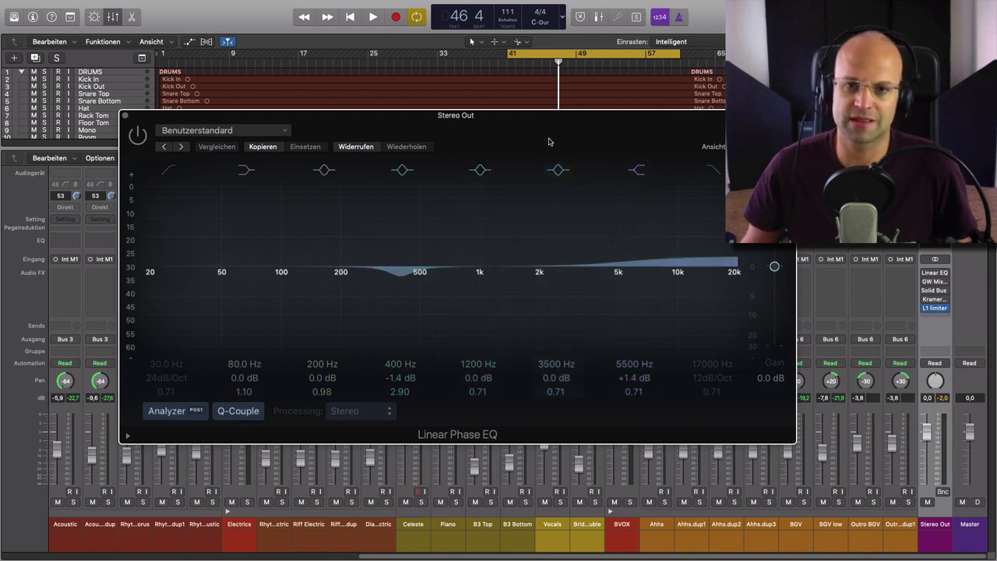
left_click_drag(550, 141, 576, 149)
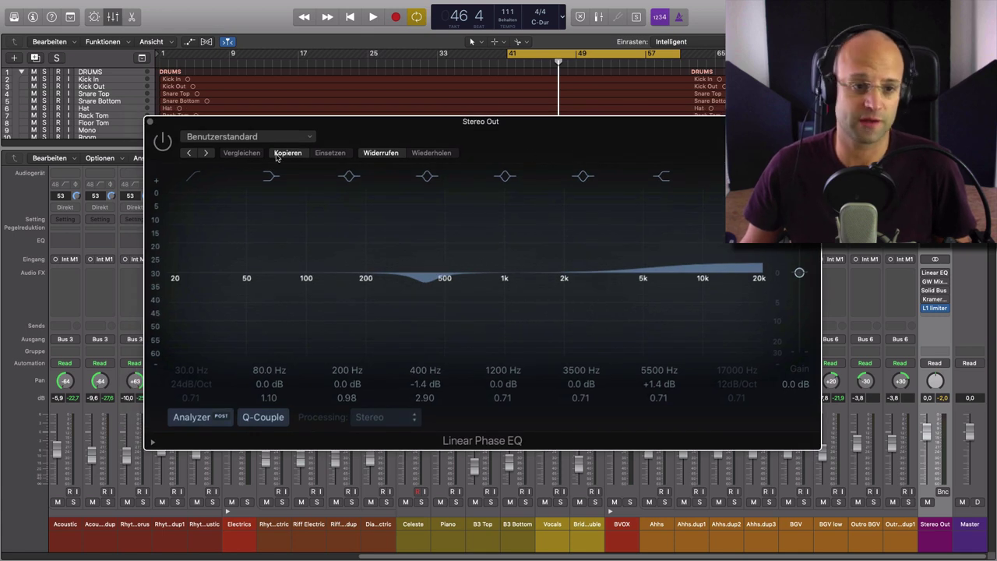
Compare the mix with and without the Linear Phase EQ during playback, leaving the EQ enabled and closing its window
key("space")
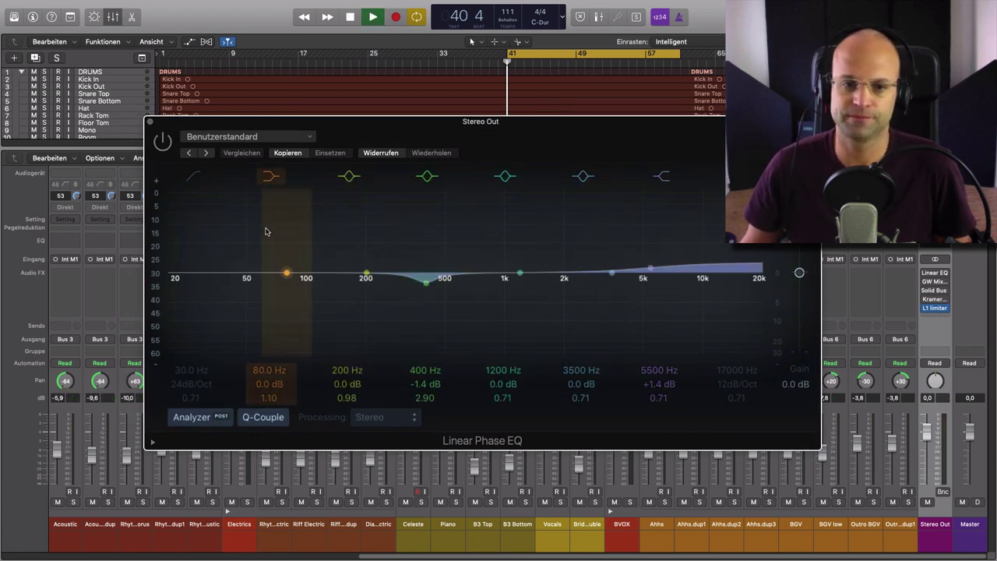
left_click(165, 147)
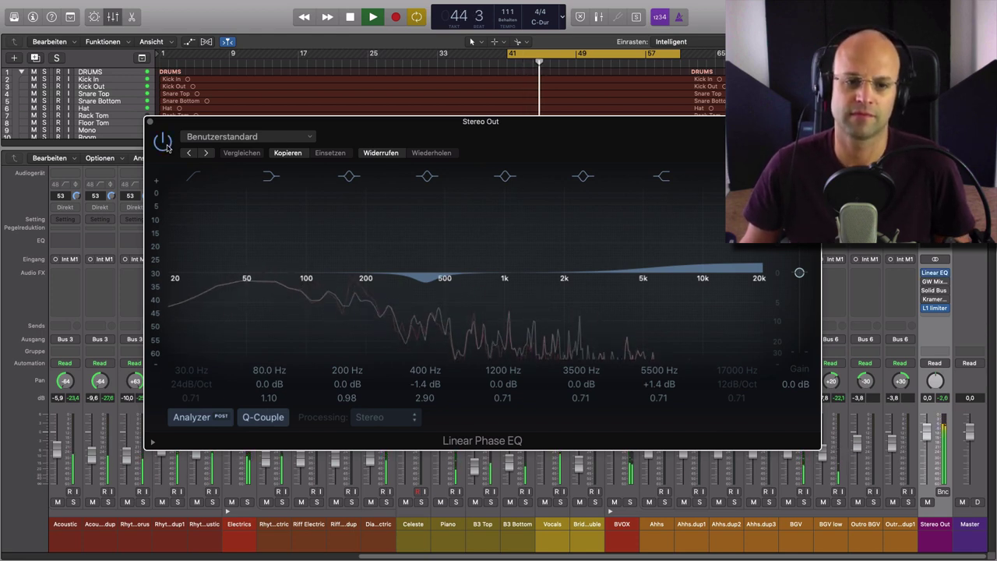
left_click(165, 145)
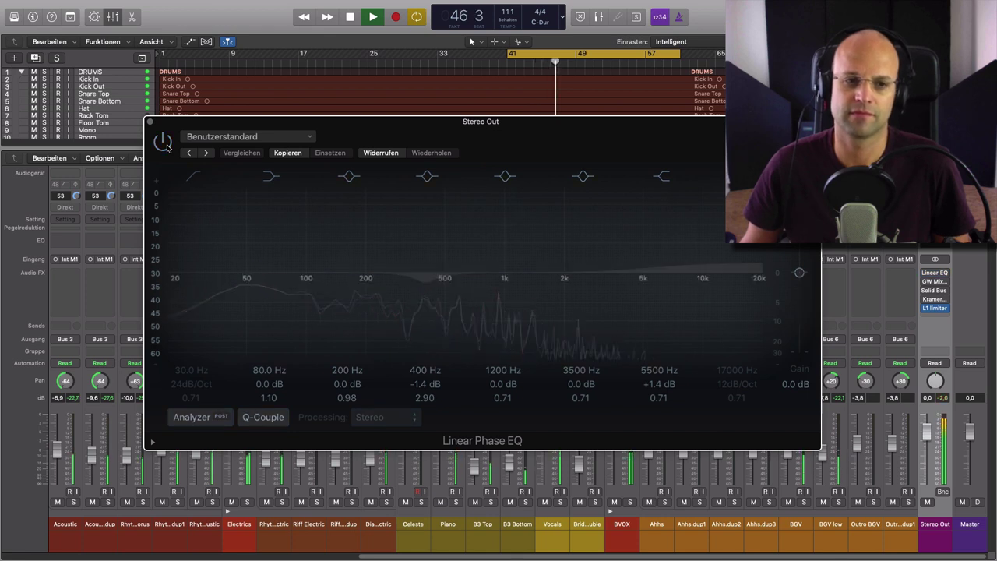
left_click(166, 145)
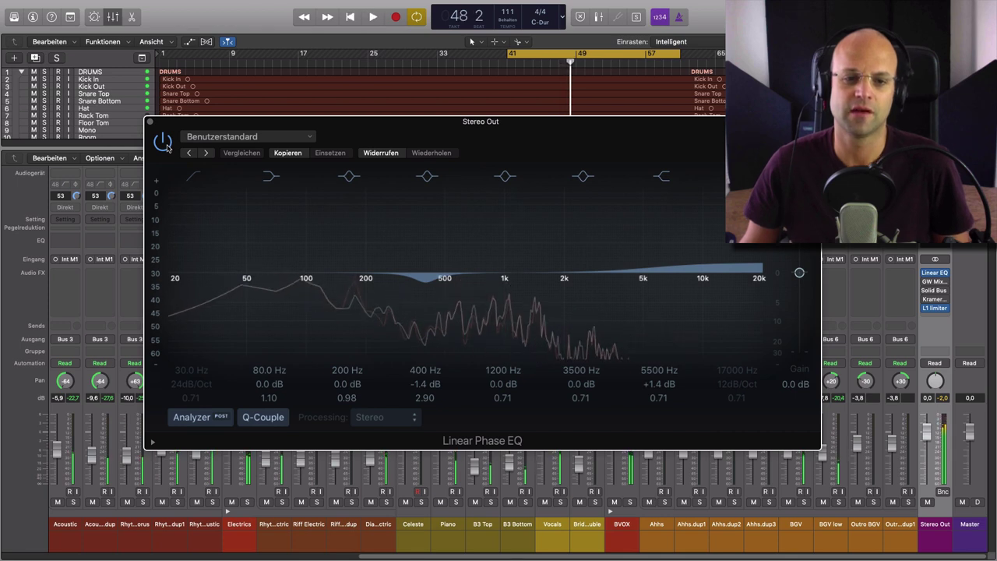
key("space")
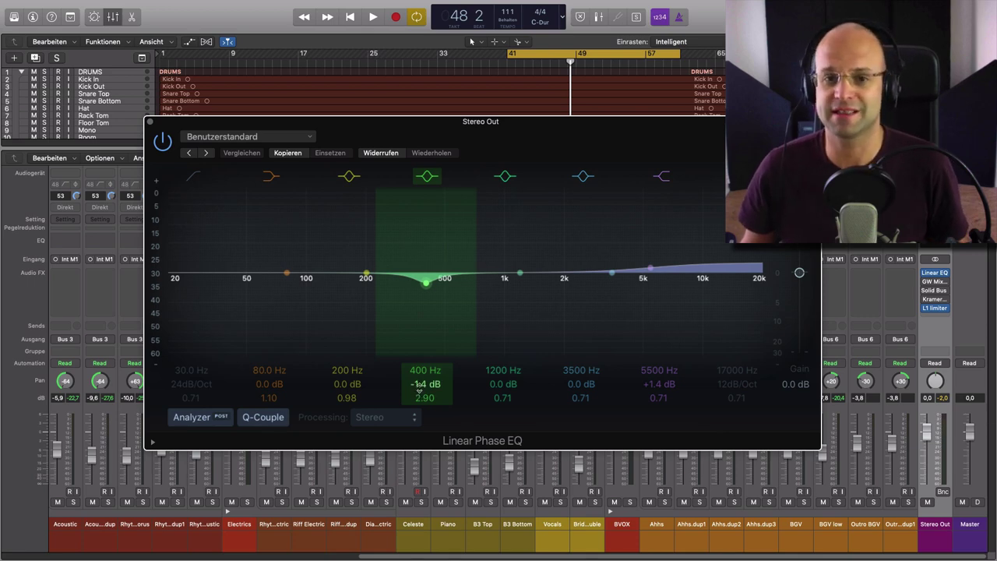
left_click(150, 122)
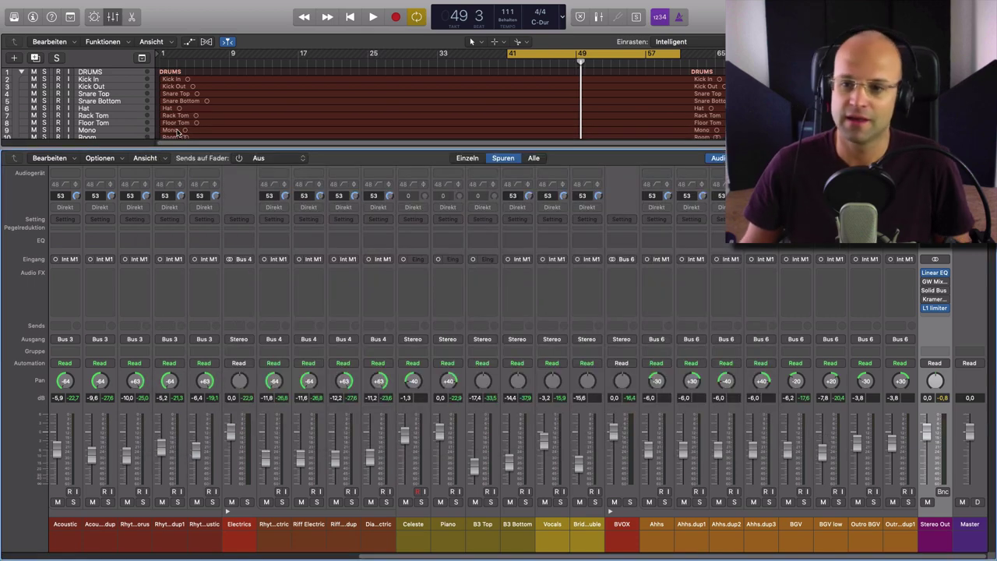
Open GW MixCentric on the Stereo Out and turn its Intensity down to about 0.2
left_click(937, 282)
left_click_drag(239, 37, 620, 176)
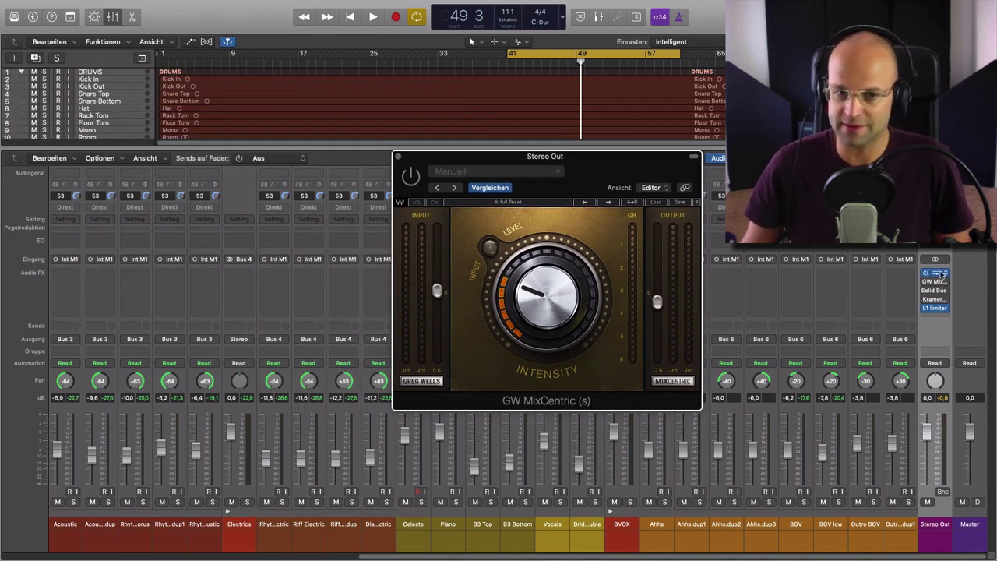
left_click_drag(586, 170, 563, 174)
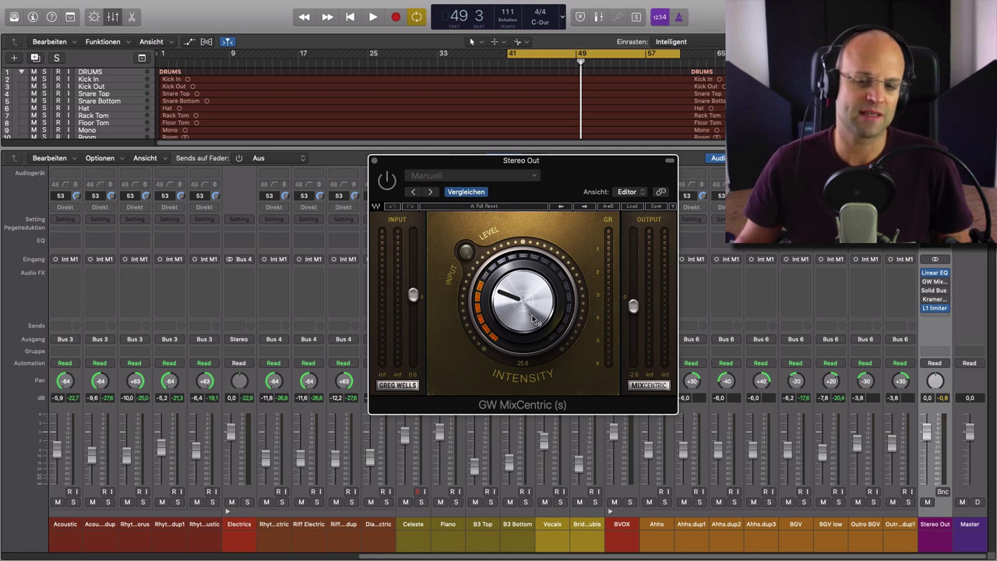
mouse_move(532, 319)
left_mouse_down()
mouse_move(531, 272)
mouse_move(531, 319)
left_mouse_up()
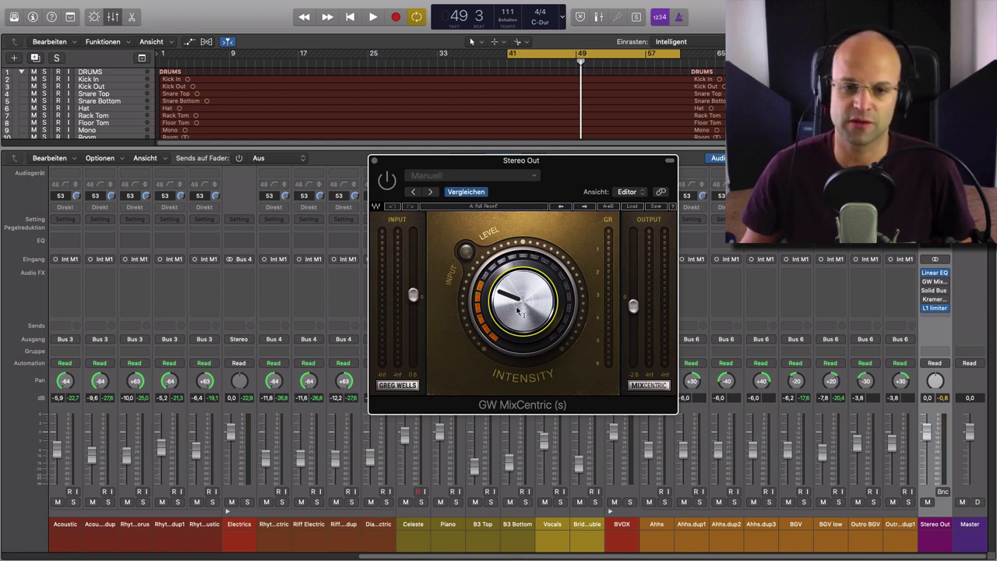
left_click_drag(521, 313, 521, 343)
left_click_drag(562, 173, 633, 176)
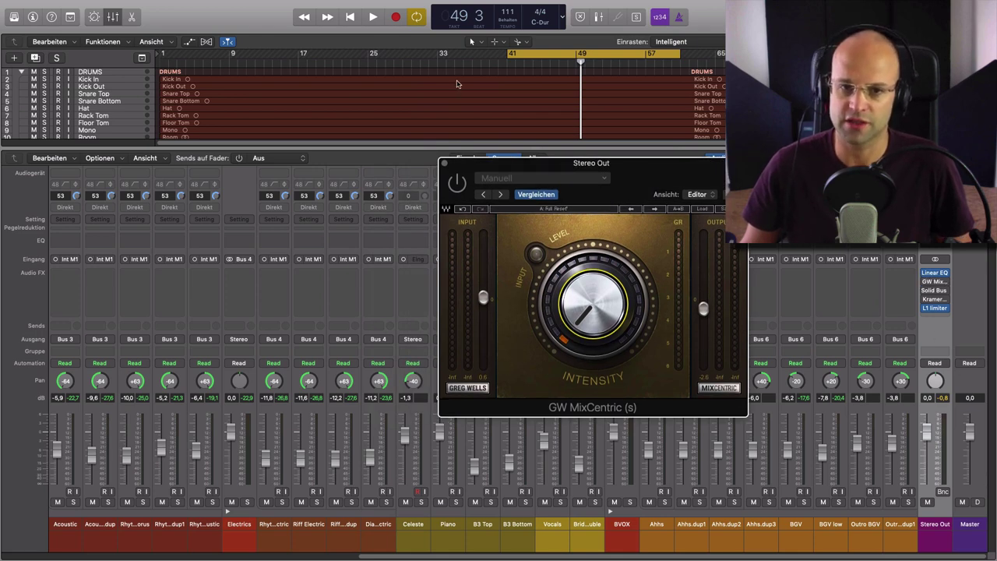
Play the looped section with GW MixCentric enabled and raise its Intensity to about 24.4
key("space")
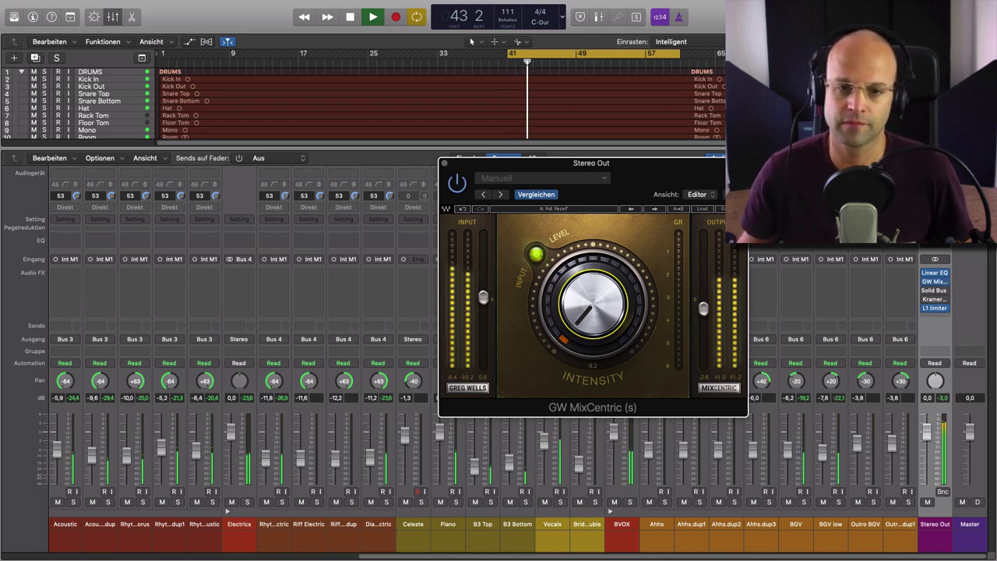
left_click_drag(592, 303, 593, 265)
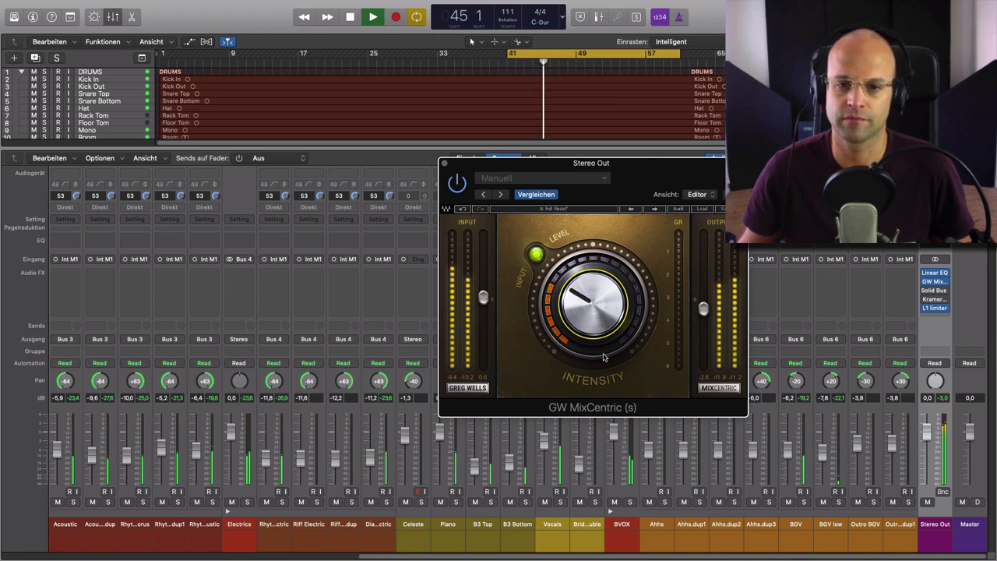
mouse_move(603, 356)
left_mouse_down()
mouse_move(604, 288)
mouse_move(604, 351)
left_mouse_up()
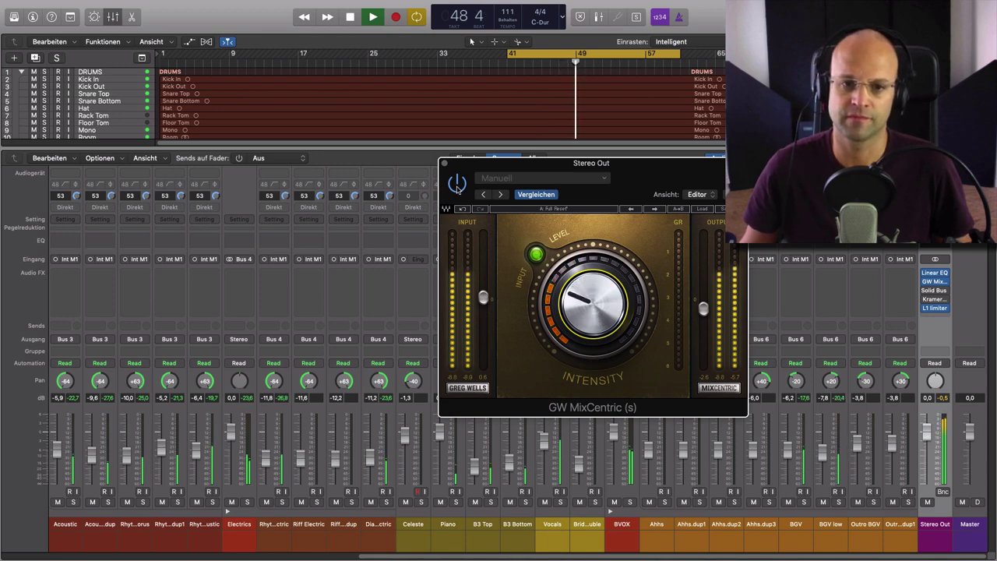
left_click_drag(530, 163, 459, 172)
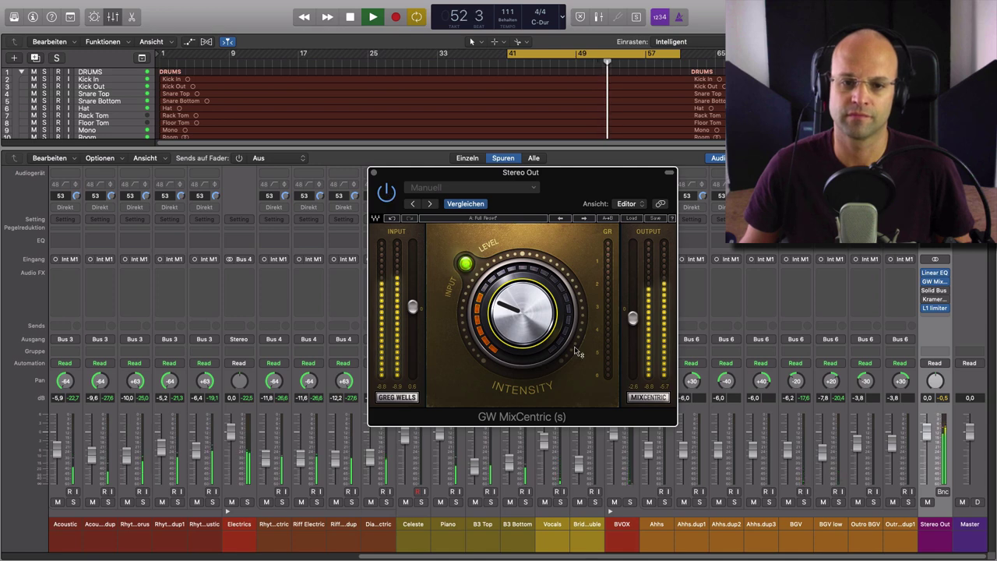
key("space")
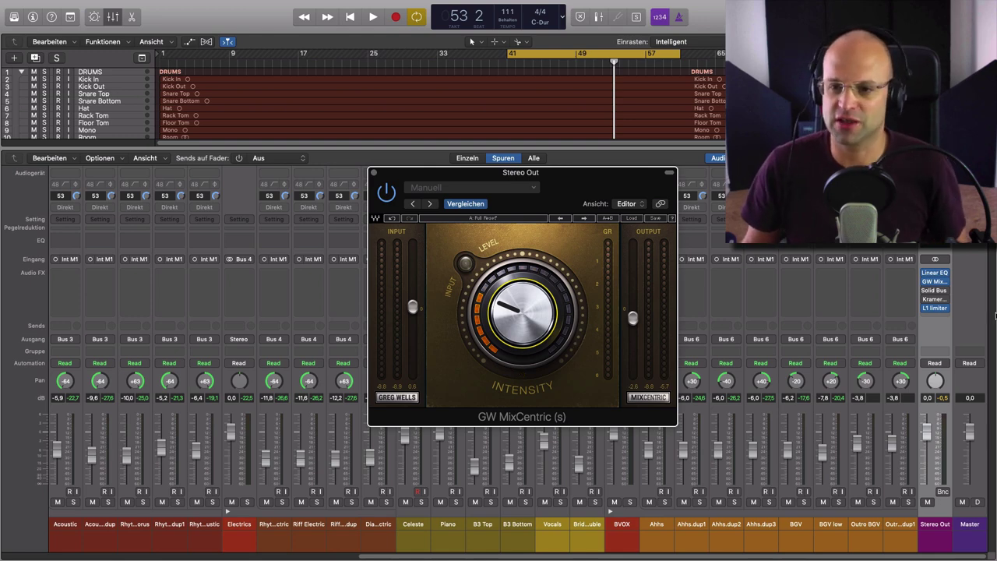
Compare the mix with GW MixCentric bypassed and enabled during playback, and close the plug-in window
left_click(926, 283)
key("space")
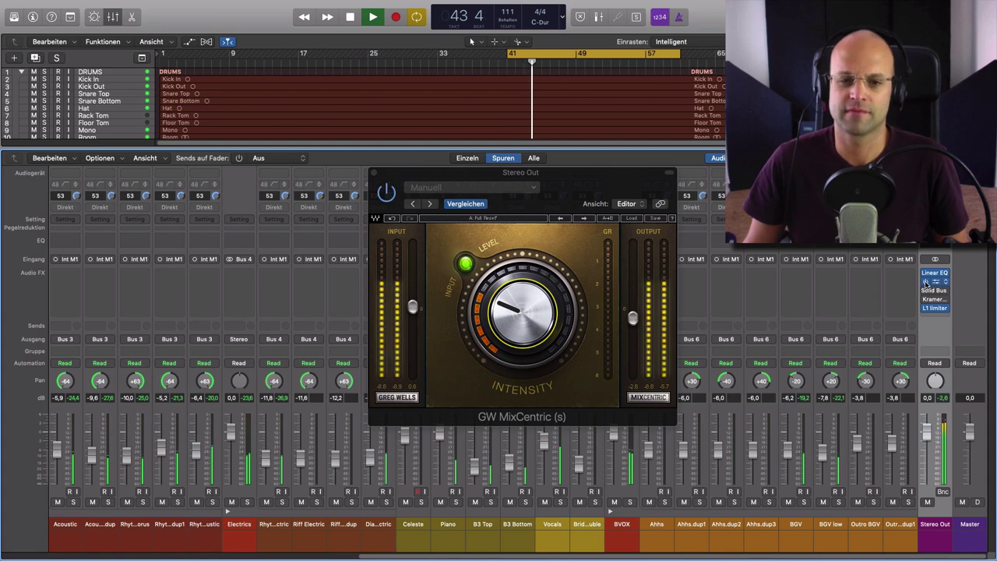
left_click_drag(522, 313, 522, 313)
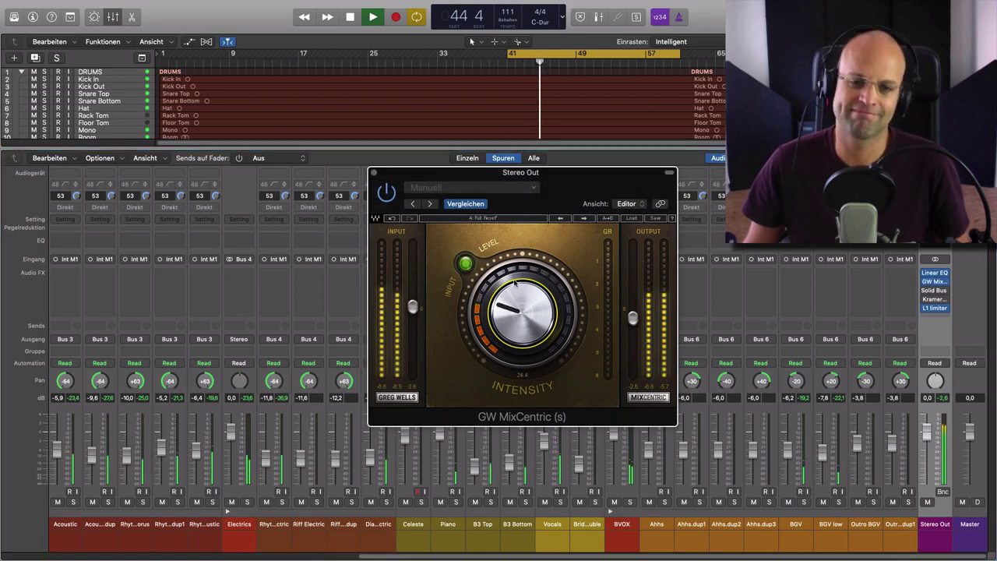
left_click_drag(560, 188, 605, 186)
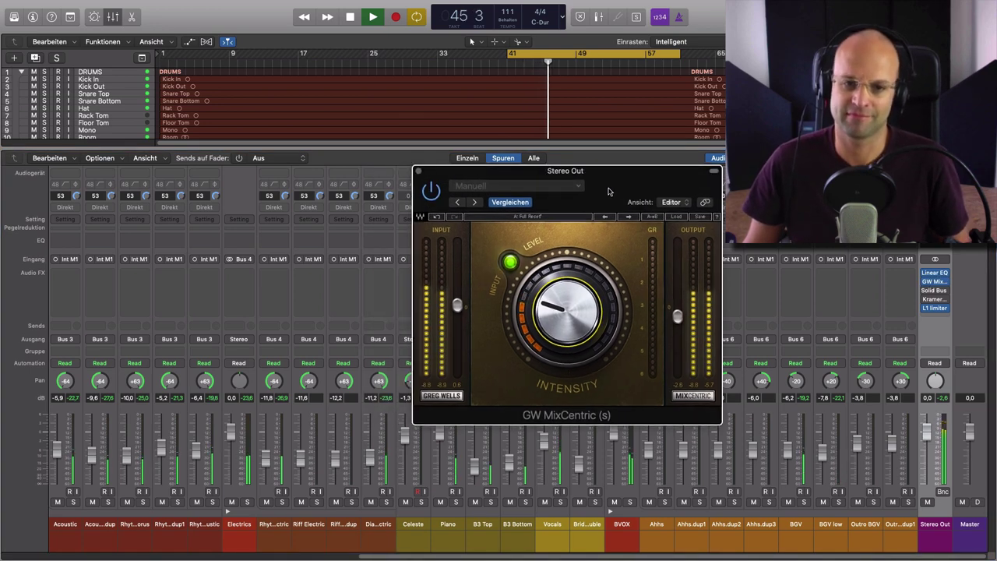
key("space")
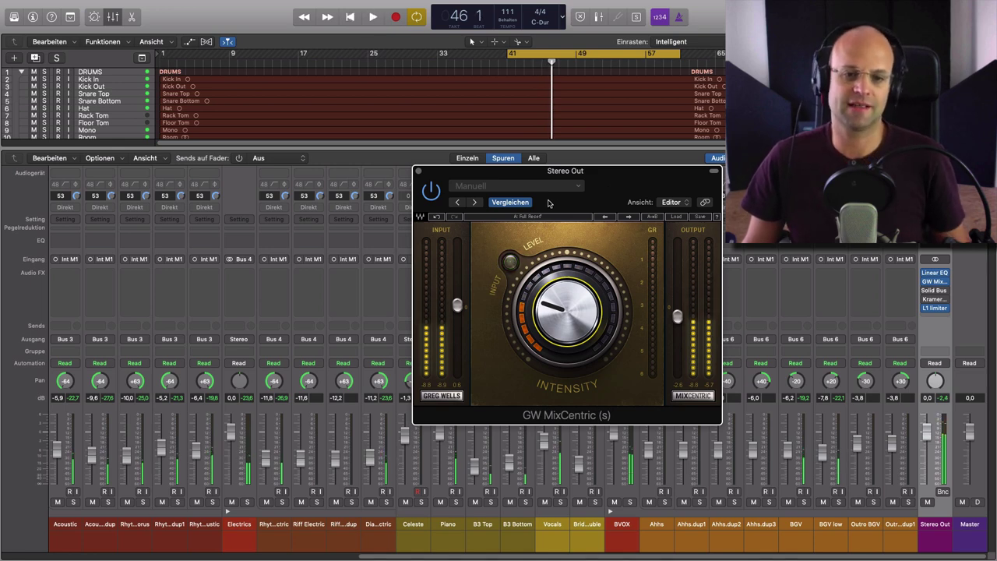
left_click(419, 172)
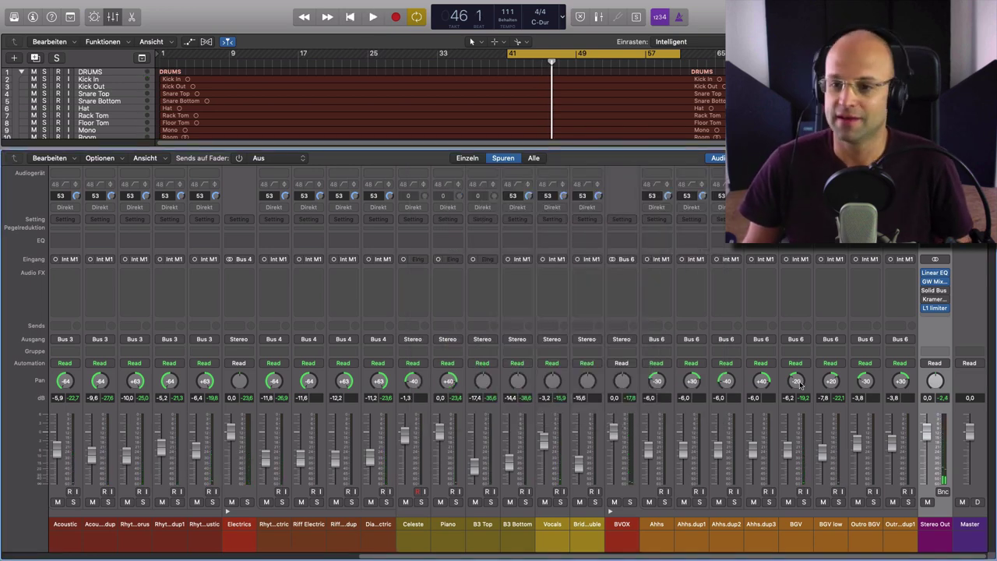
Open Solid Bus Comp on the Stereo Out and place its window over the middle of the mixer
left_click(934, 290)
left_click_drag(272, 39, 591, 203)
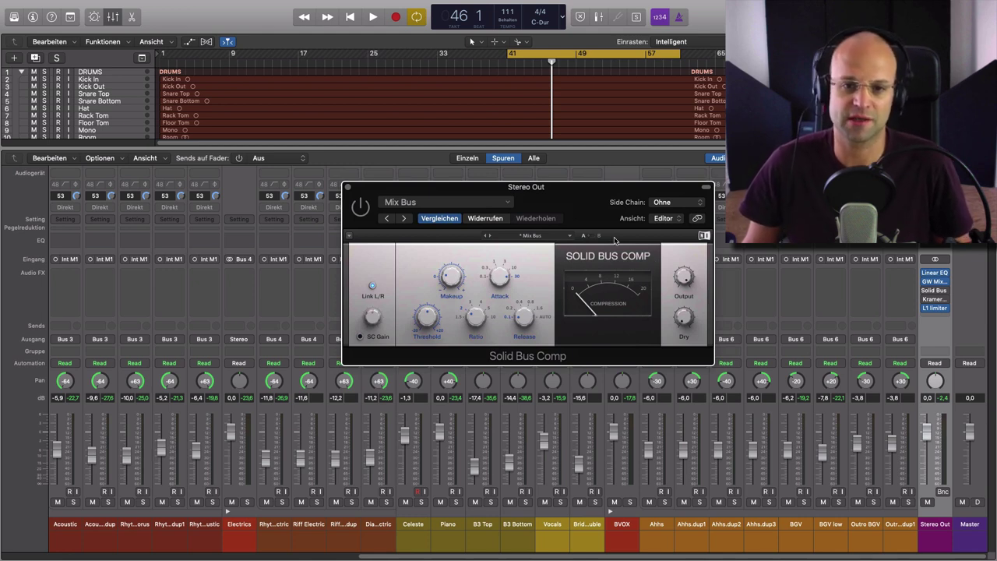
left_click_drag(571, 209, 580, 211)
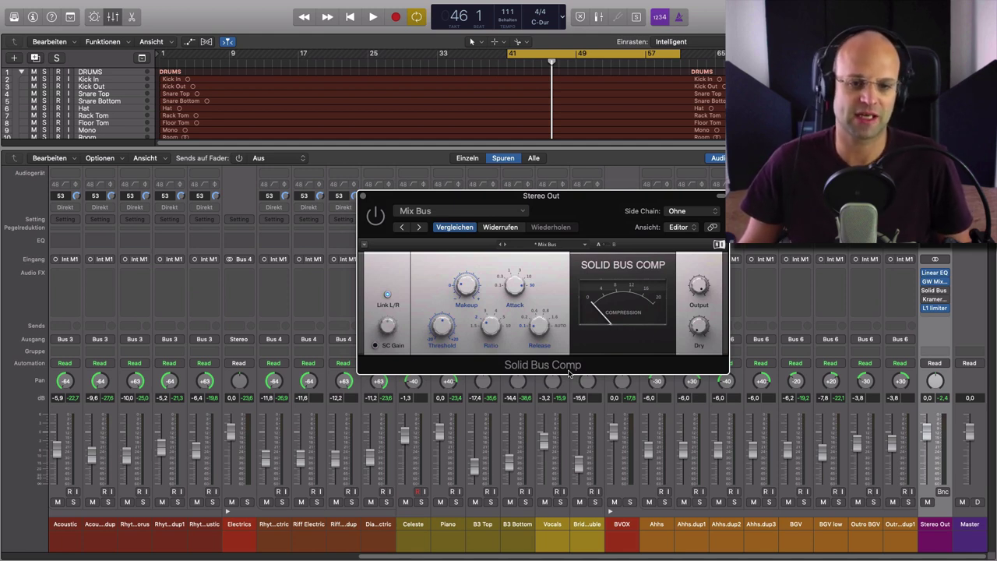
left_click_drag(586, 214, 588, 210)
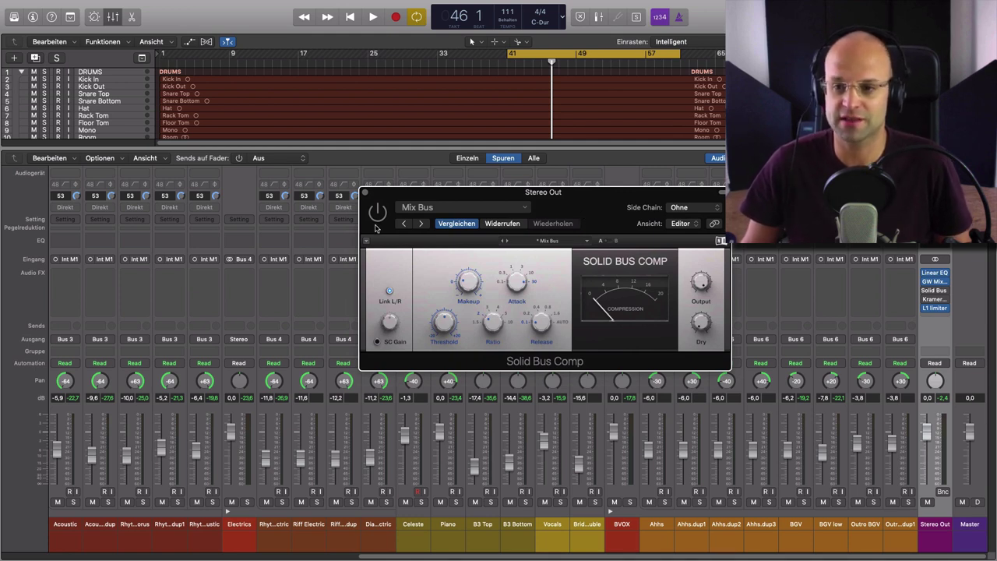
Compare the looped mix with Solid Bus Comp enabled and bypassed, leaving it enabled, and close its window
key("space")
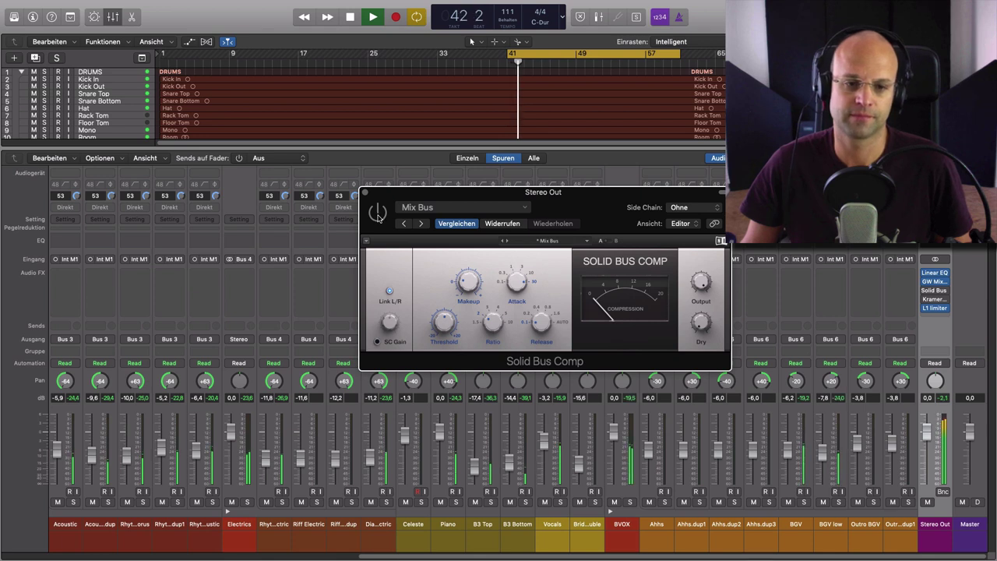
left_click(377, 215)
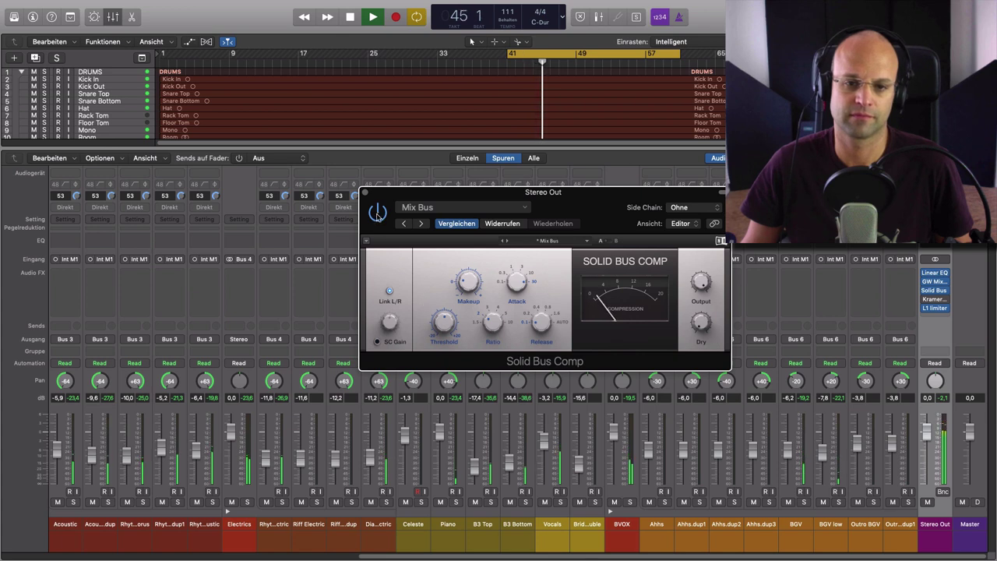
left_click(377, 212)
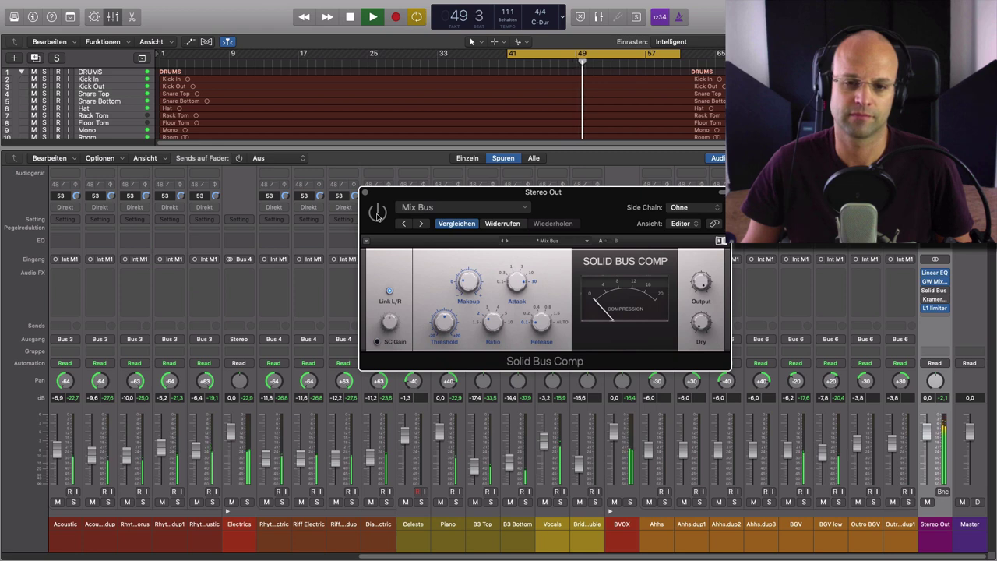
left_click(377, 213)
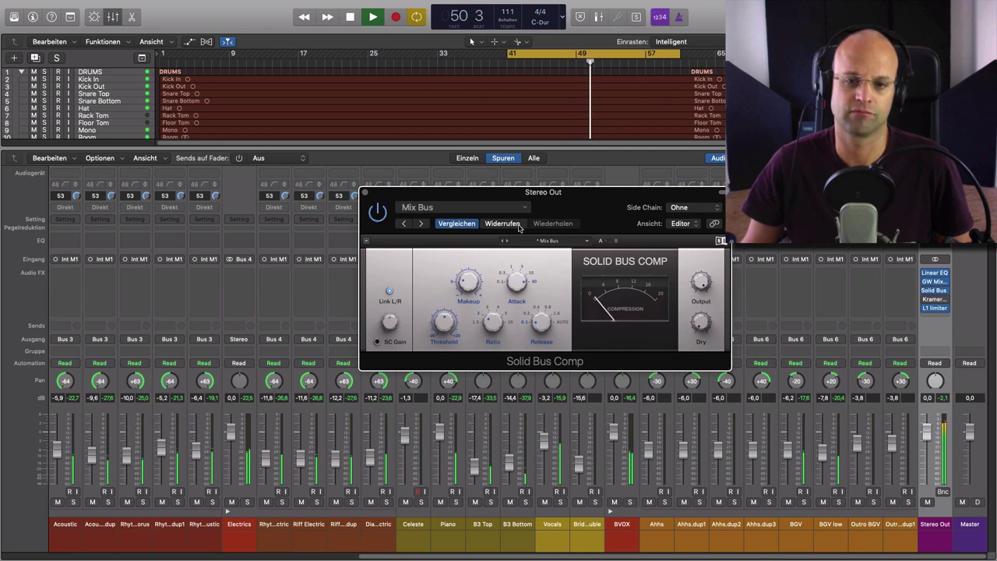
key("space")
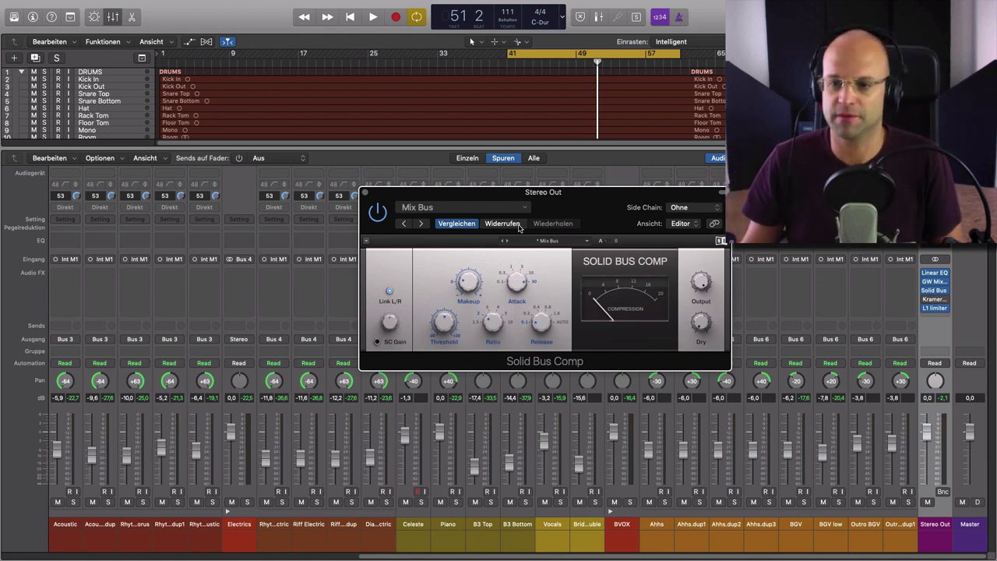
left_click(366, 193)
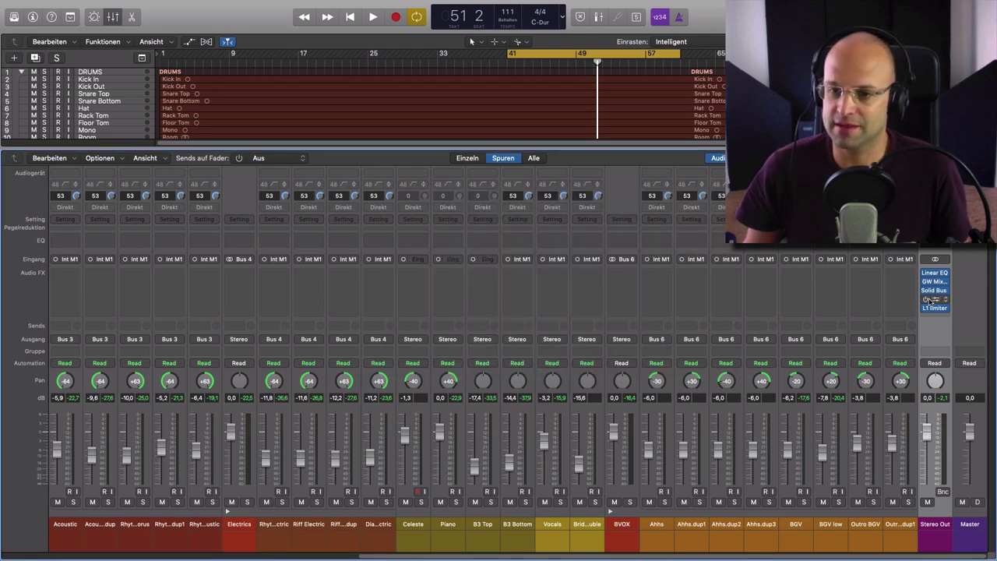
Open Kramer Tape on the Stereo Out and audition it during looped playback, leaving it enabled
left_click(935, 301)
left_click_drag(248, 35, 570, 128)
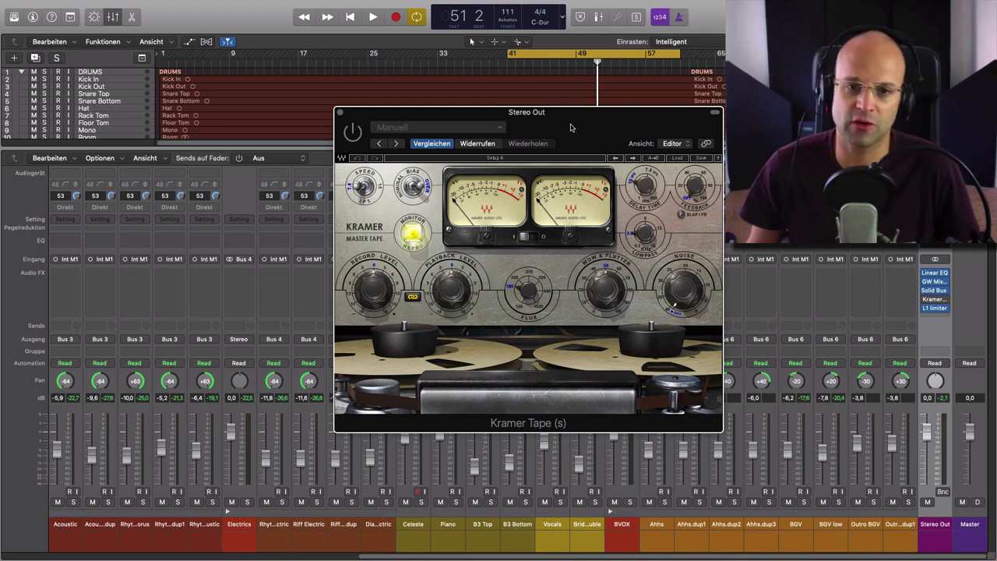
left_click_drag(570, 127, 583, 146)
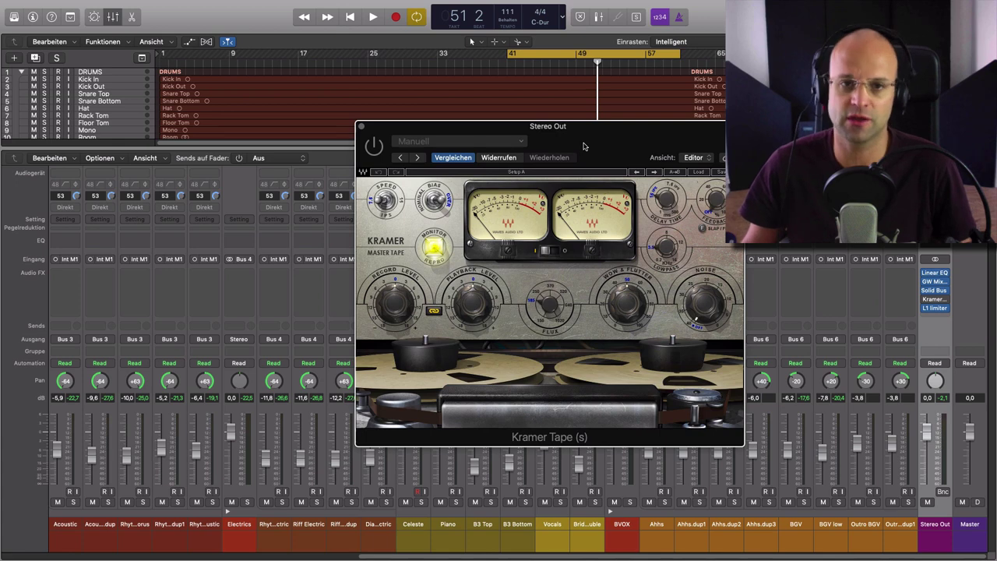
key("space")
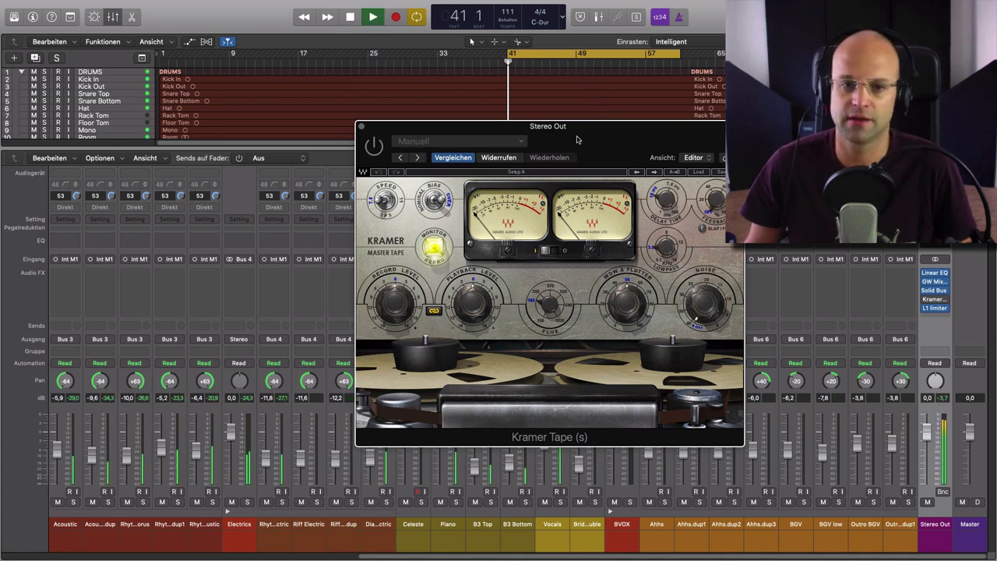
left_click_drag(591, 144, 546, 139)
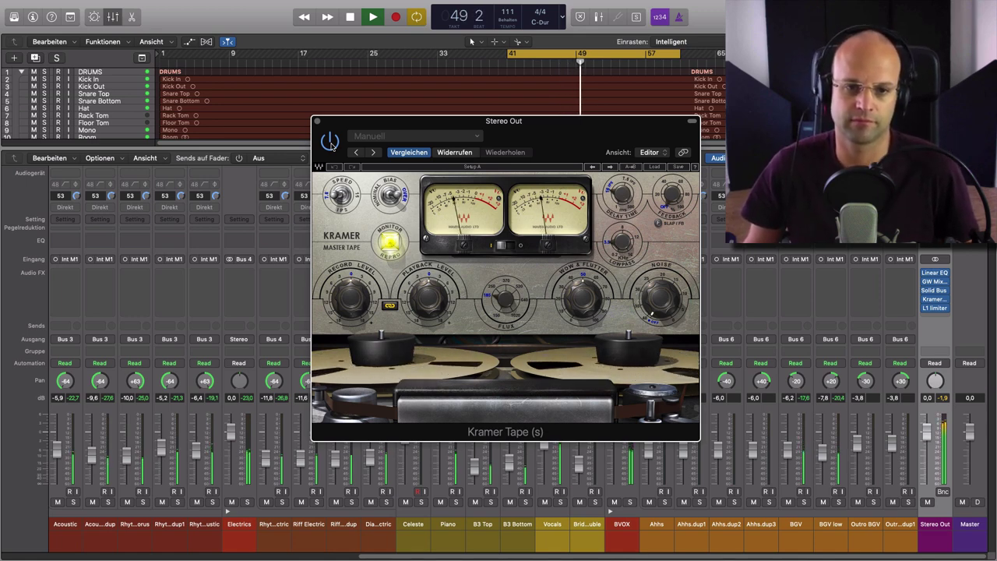
key("space")
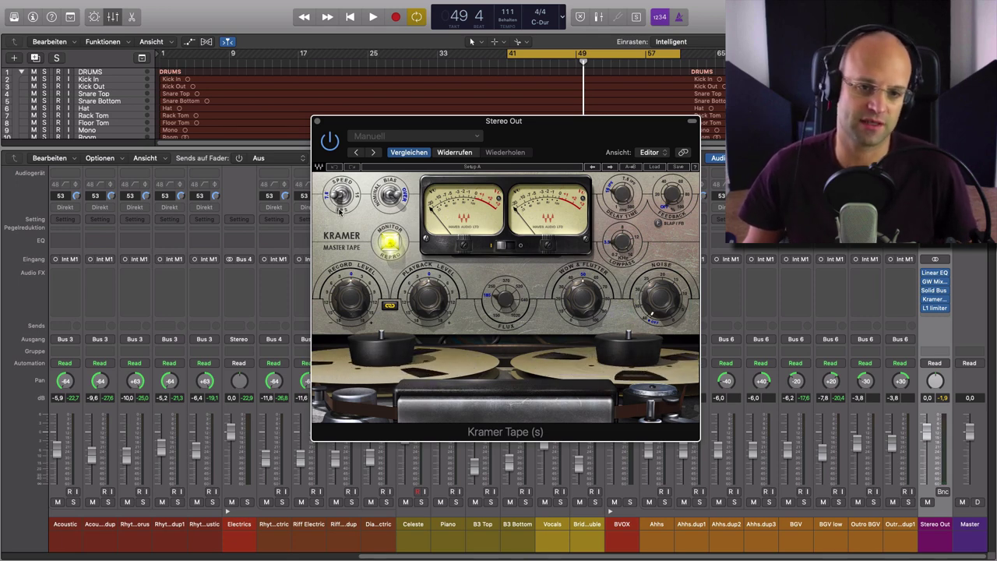
Switch the Kramer Tape speed to 15 ips and back to 7.5 ips
left_click(348, 200)
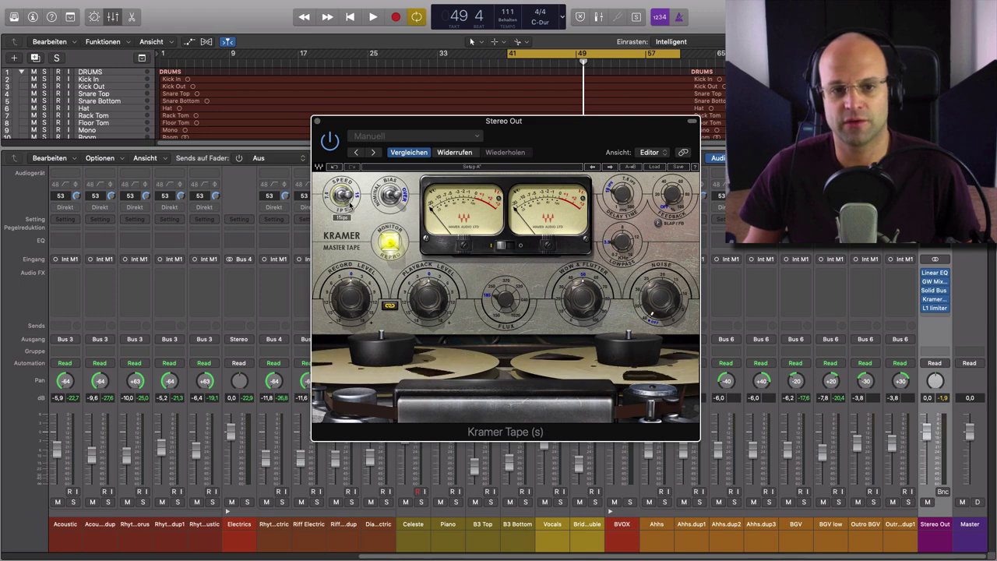
left_click(335, 199)
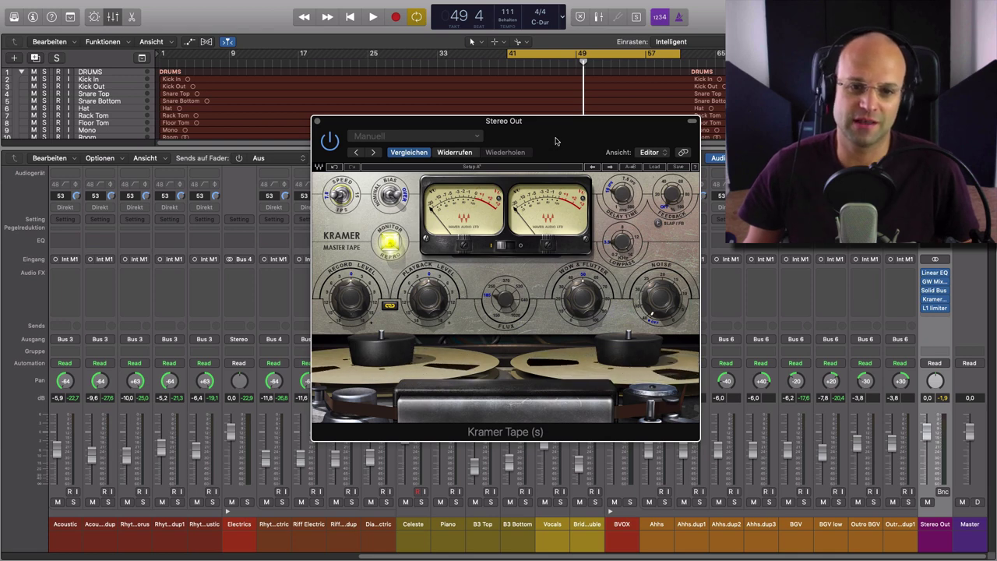
left_click_drag(556, 141, 591, 140)
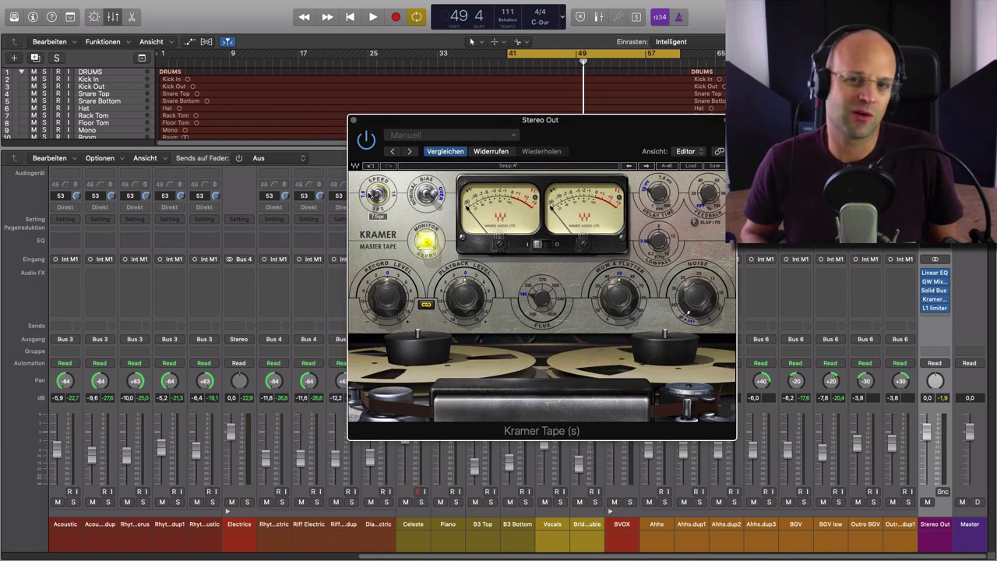
left_click(387, 196)
left_click(376, 198)
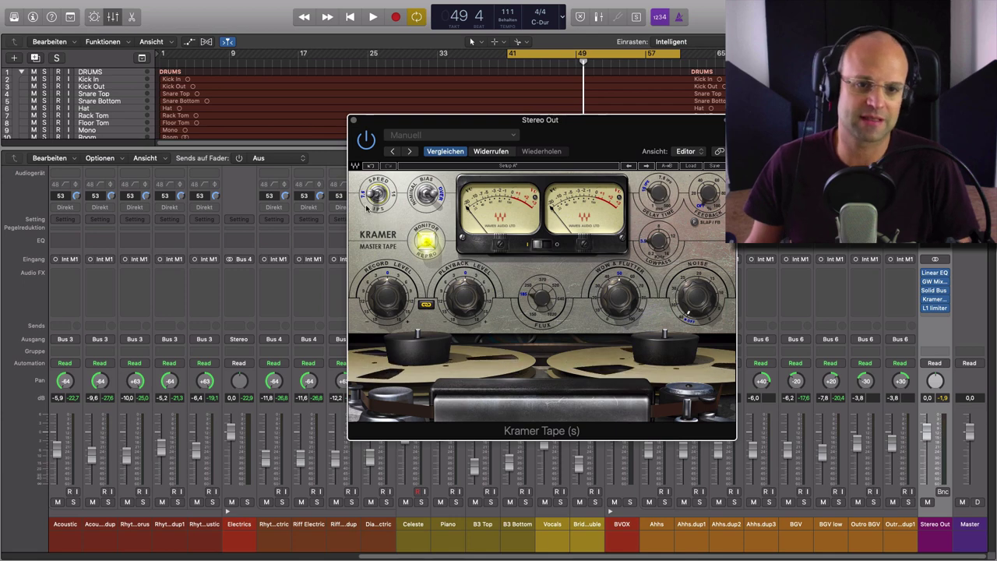
left_click_drag(544, 144, 546, 143)
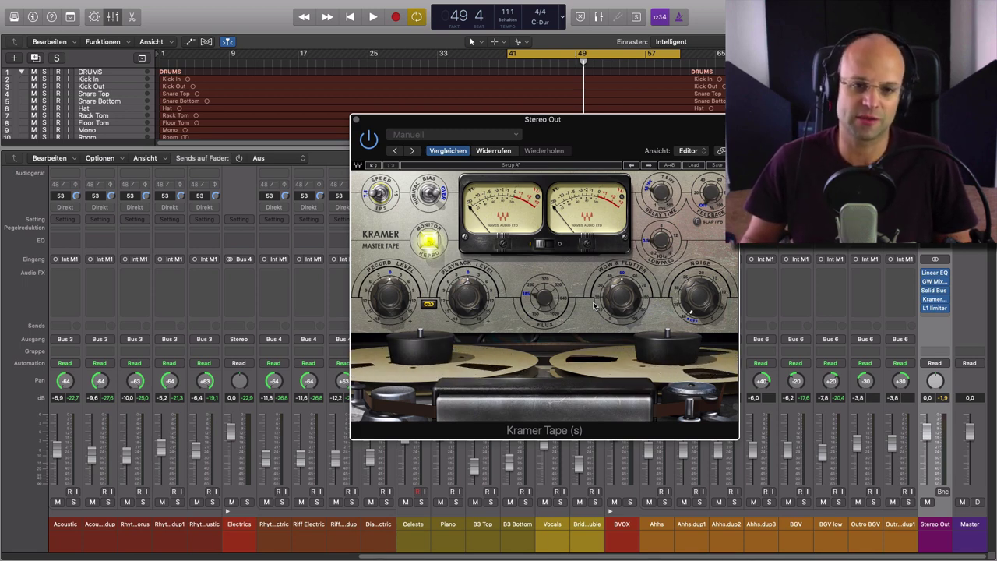
left_click_drag(607, 140, 593, 141)
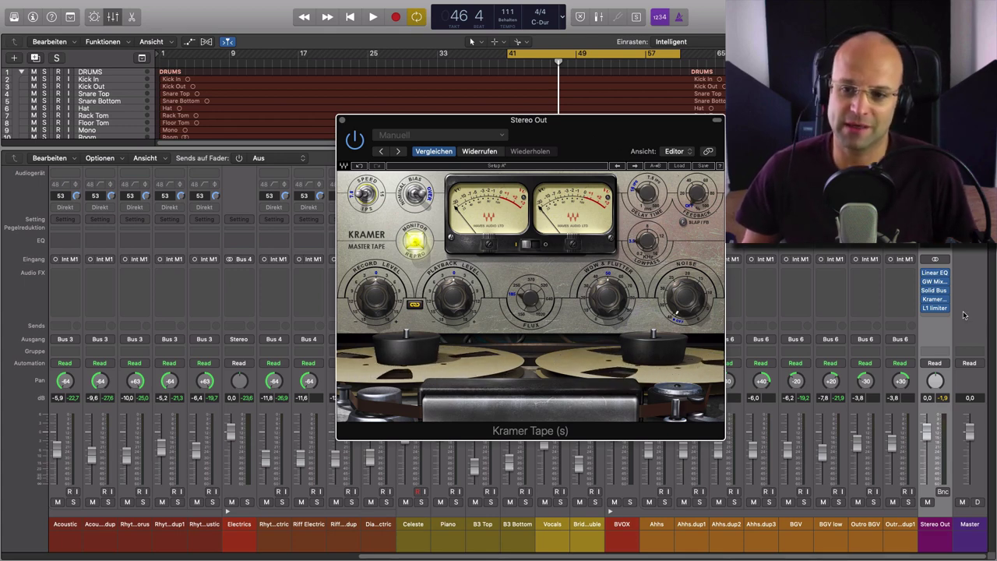
Compare the looped mix with the first four Stereo Out plug-ins bypassed and re-enabled, with the Kramer Tape window closed
left_click_drag(926, 273, 925, 291)
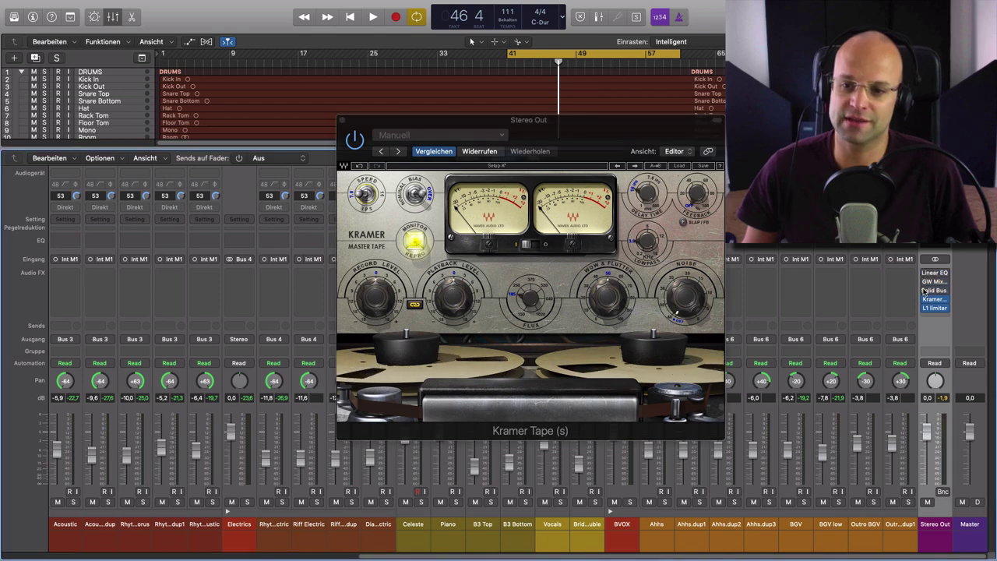
left_click(342, 122)
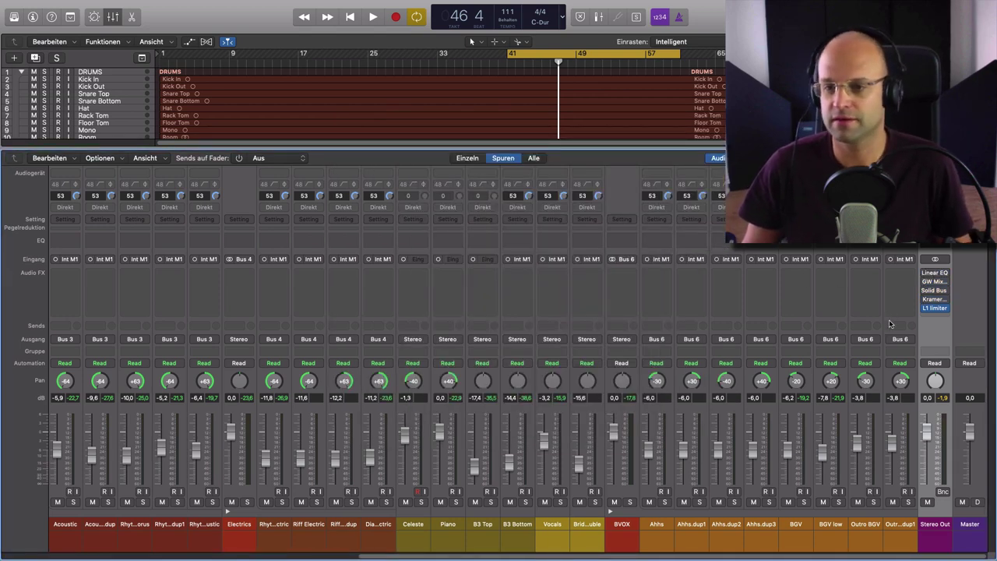
key("space")
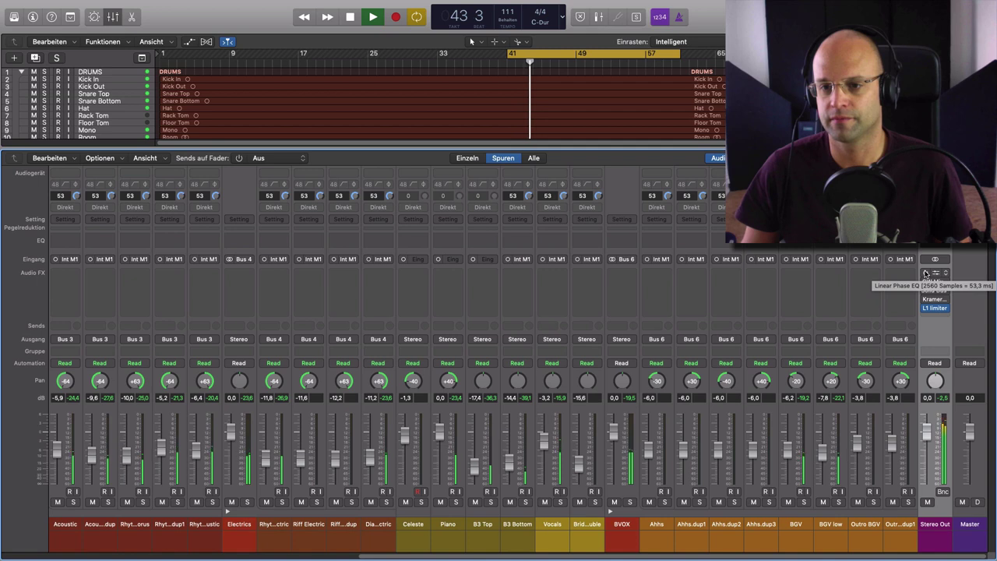
left_click_drag(925, 273, 924, 300)
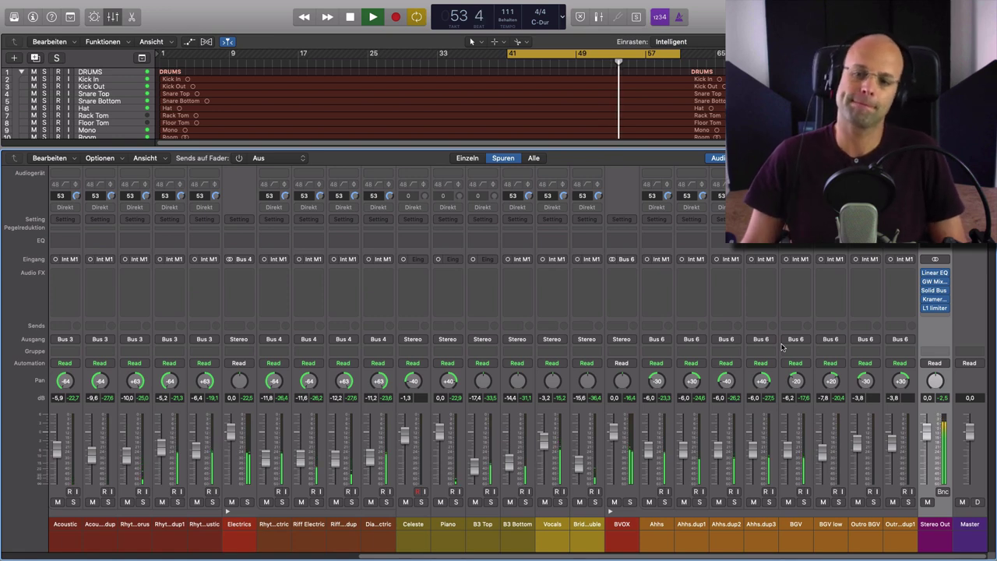
key("space")
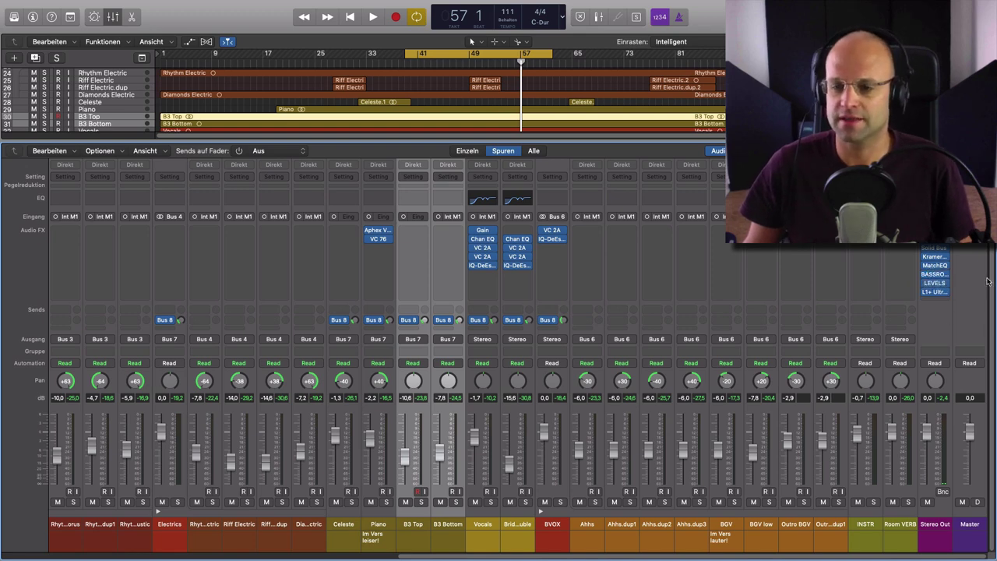
Open Match EQ on the Stereo Out and bypass the BASSROOM and LEVELS plug-ins
left_click(936, 265)
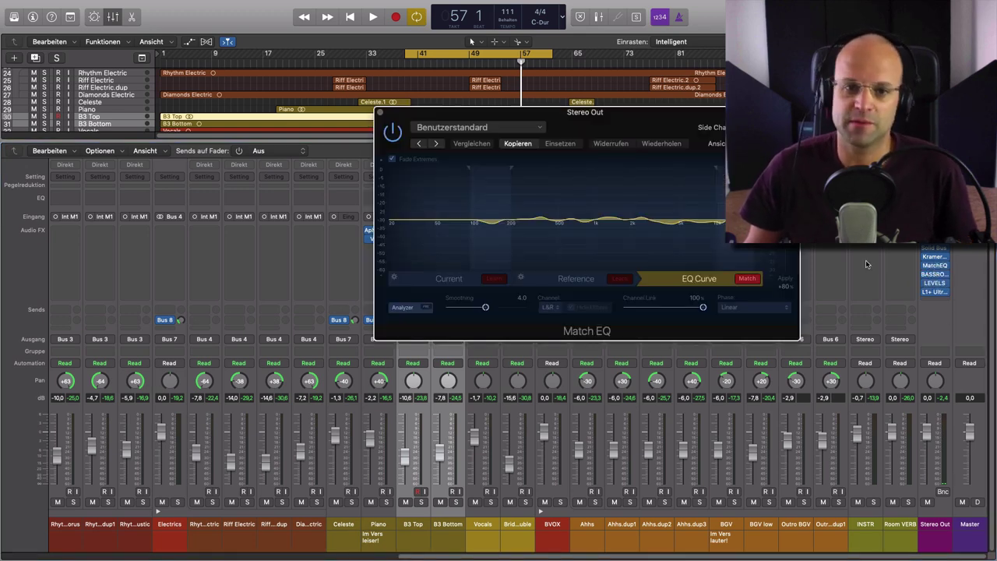
left_click_drag(651, 125, 504, 122)
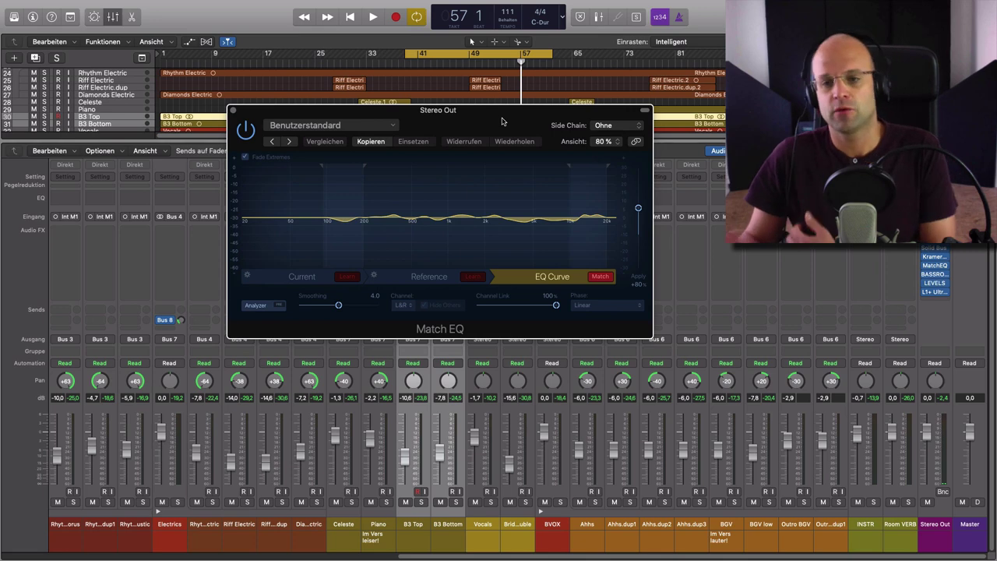
left_click(925, 276)
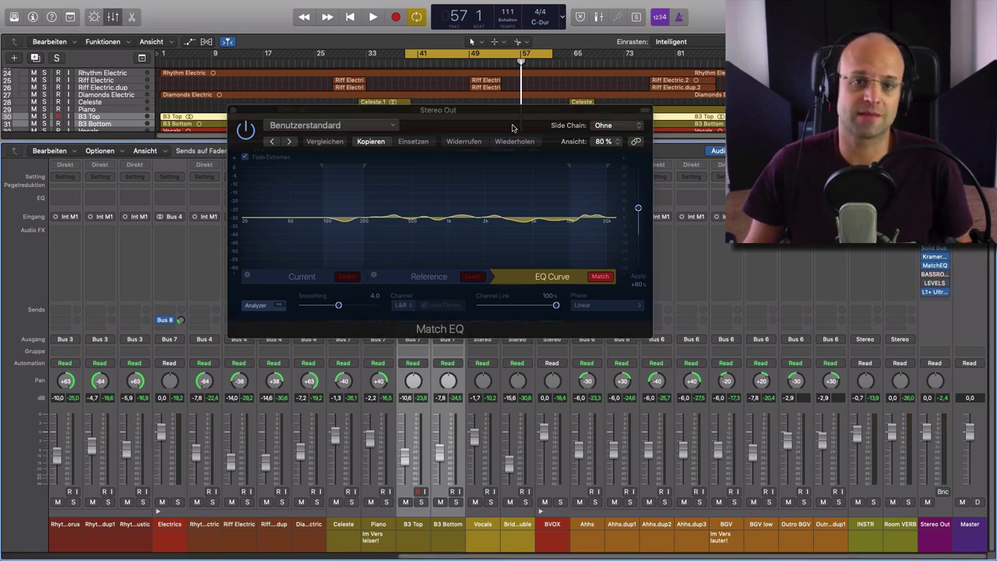
left_click_drag(513, 127, 579, 143)
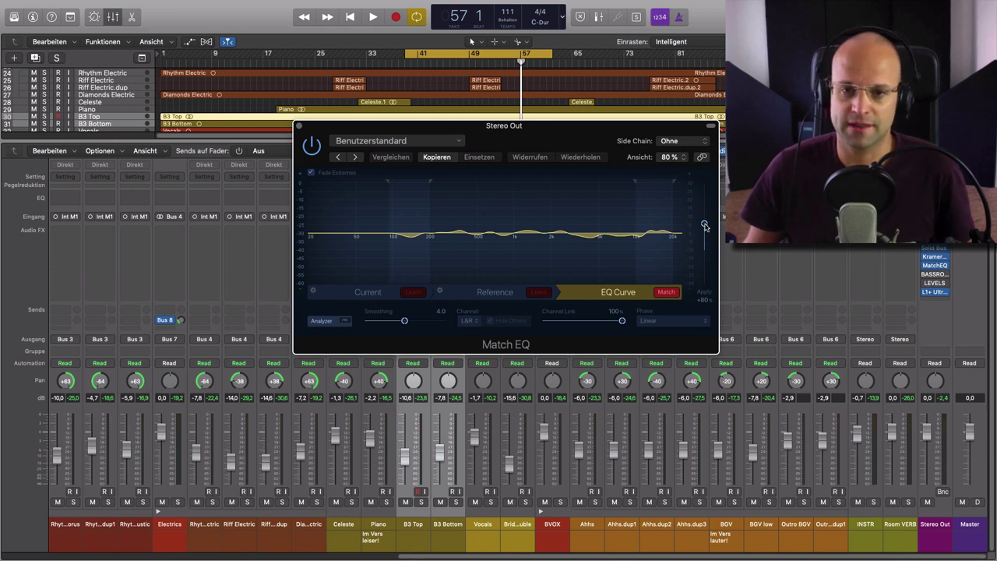
Compare the mix with and without Match EQ during playback and set its Apply amount to +79%
key("space")
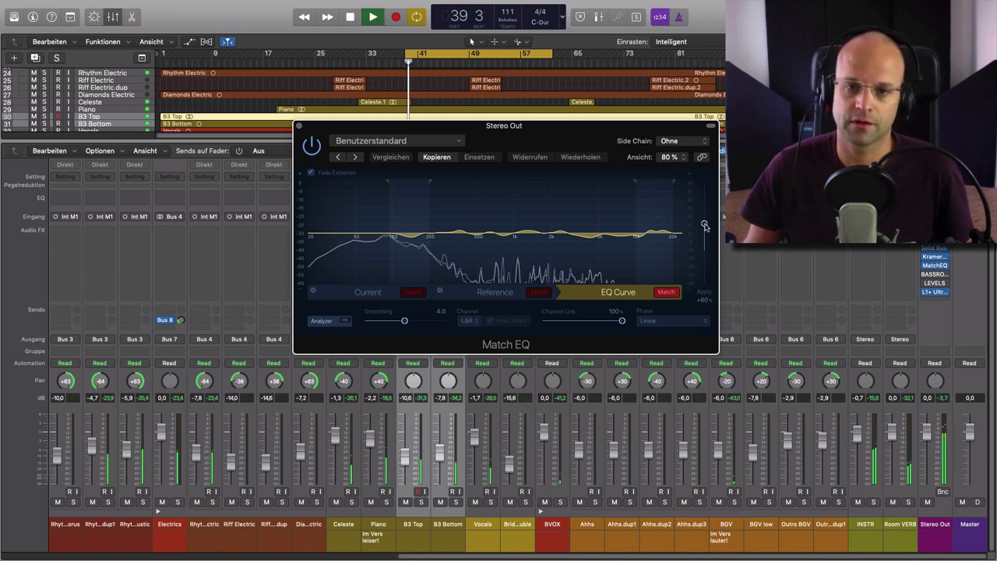
mouse_move(704, 225)
left_mouse_down()
mouse_move(704, 250)
mouse_move(706, 213)
mouse_move(703, 223)
left_mouse_up()
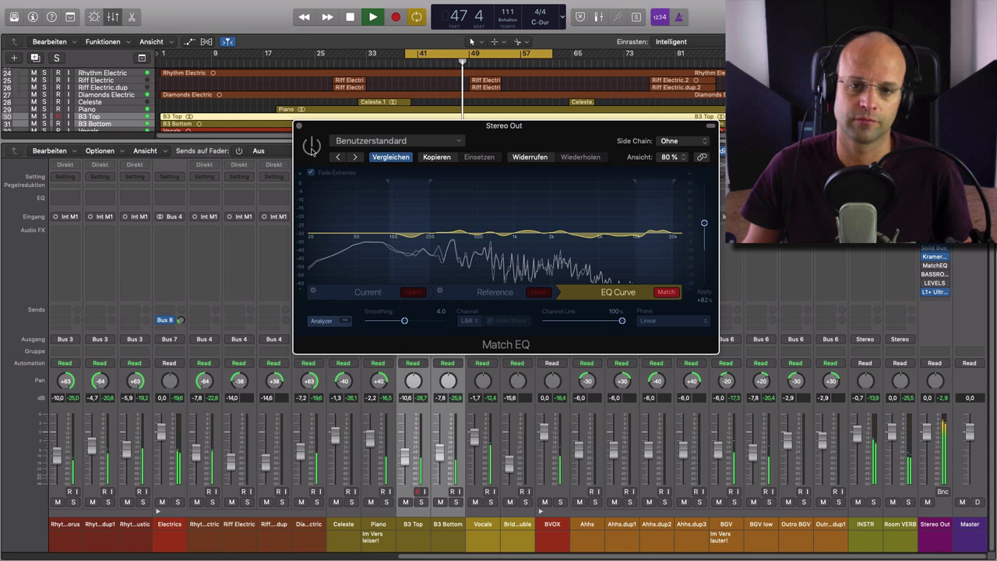
left_click(312, 146)
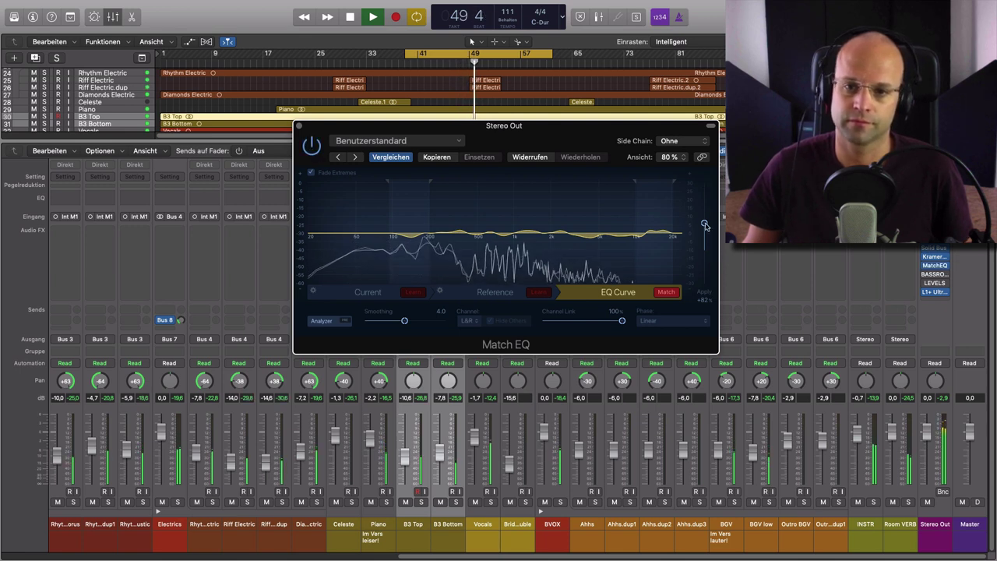
left_click_drag(704, 223, 705, 228)
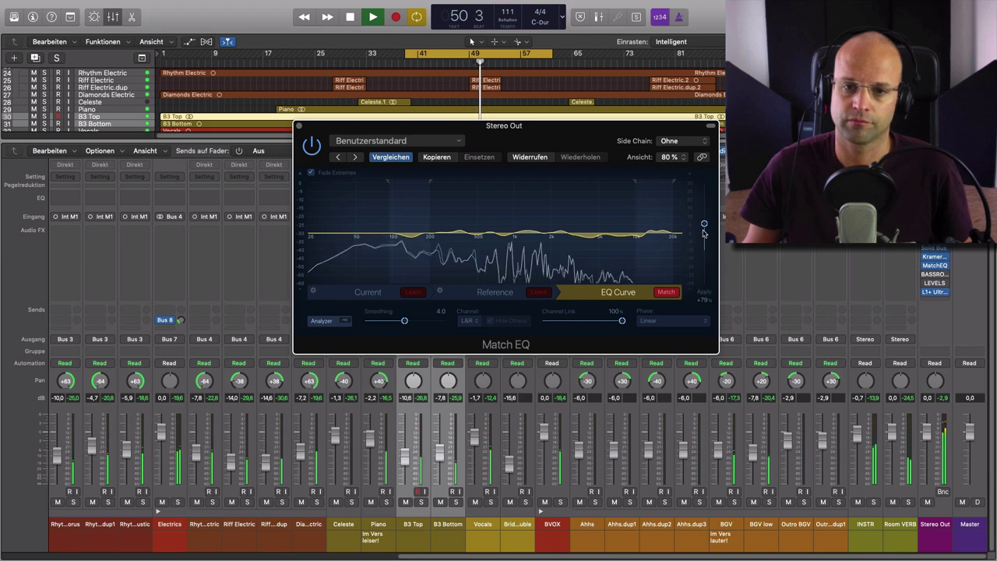
key("space")
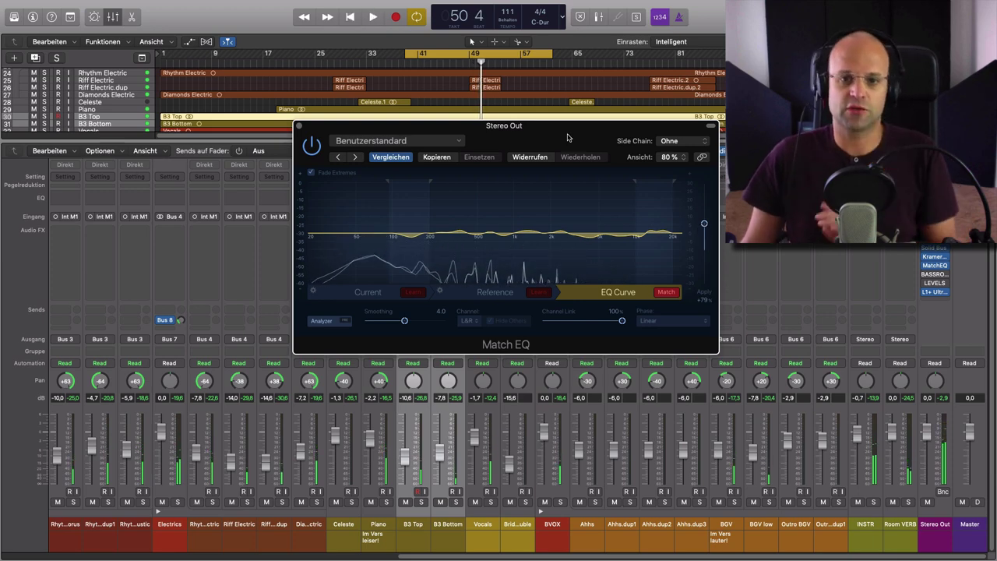
left_click_drag(565, 136, 687, 151)
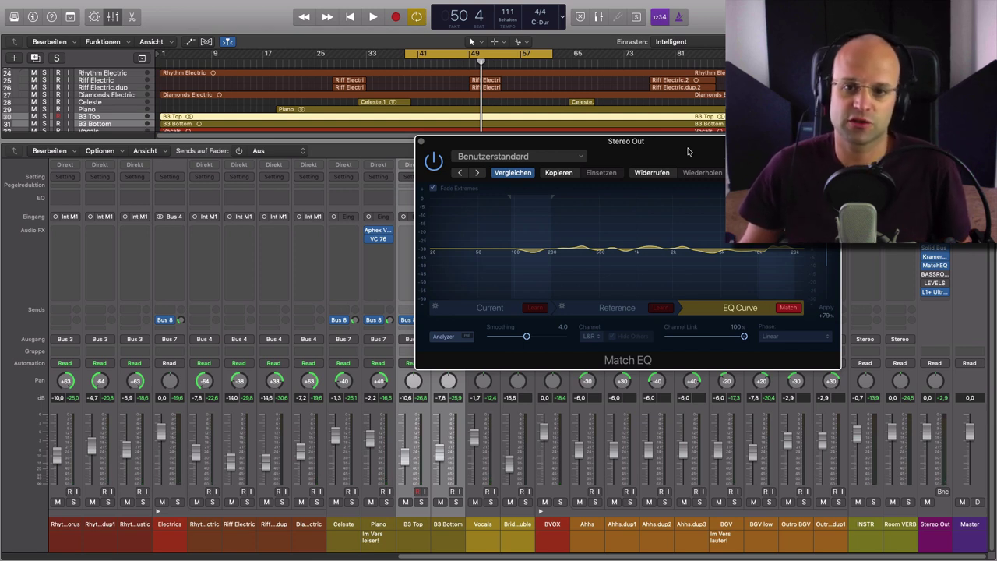
Close Match EQ and open the BASSROOM plug-in on the Stereo Out
left_click_drag(687, 151, 627, 148)
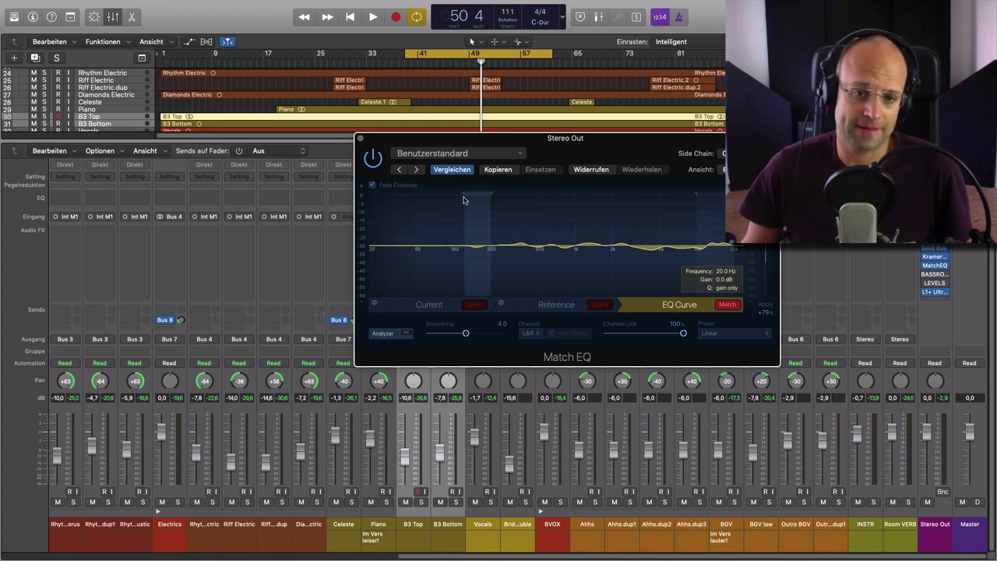
left_click(360, 139)
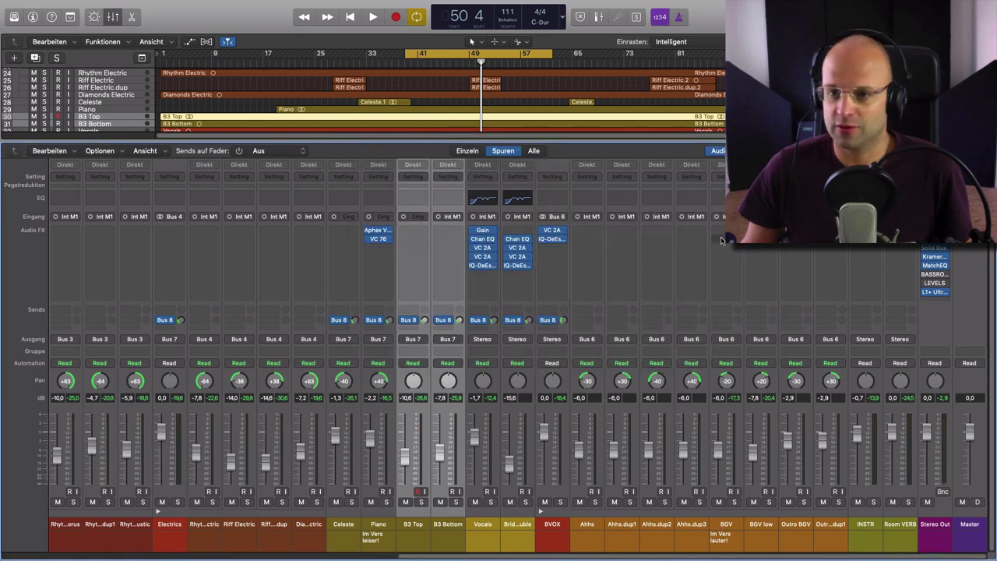
left_click(935, 275)
left_click(939, 275)
left_click(939, 275)
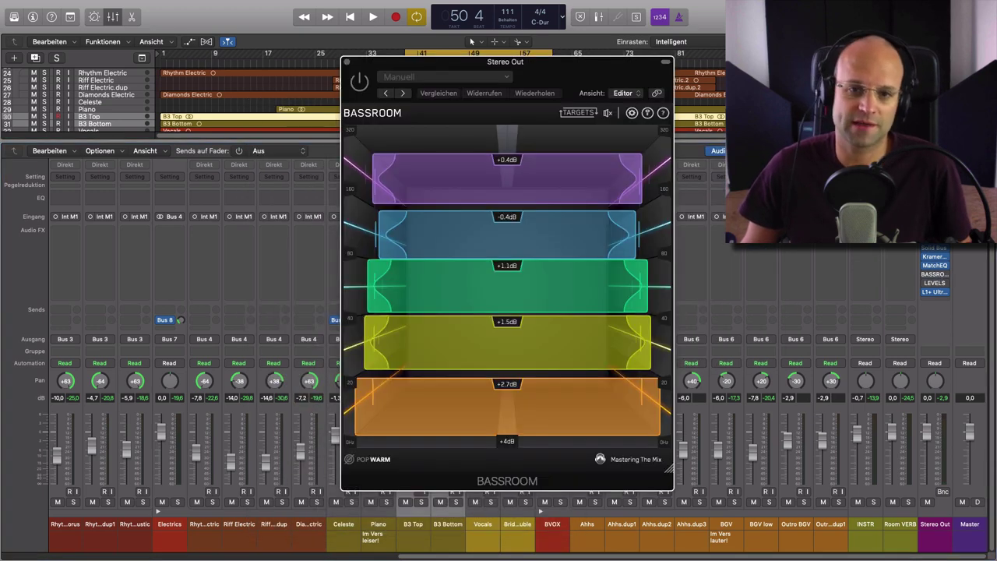
left_click_drag(616, 77, 599, 57)
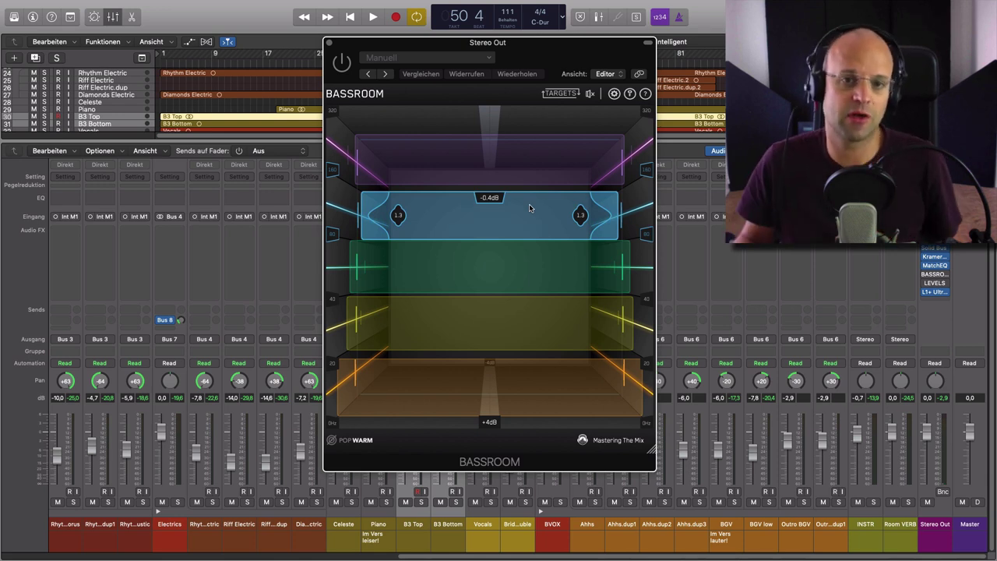
Browse the BASSROOM genre presets, including Hip Hop and R&B, without loading one
left_click(345, 443)
mouse_move(385, 331)
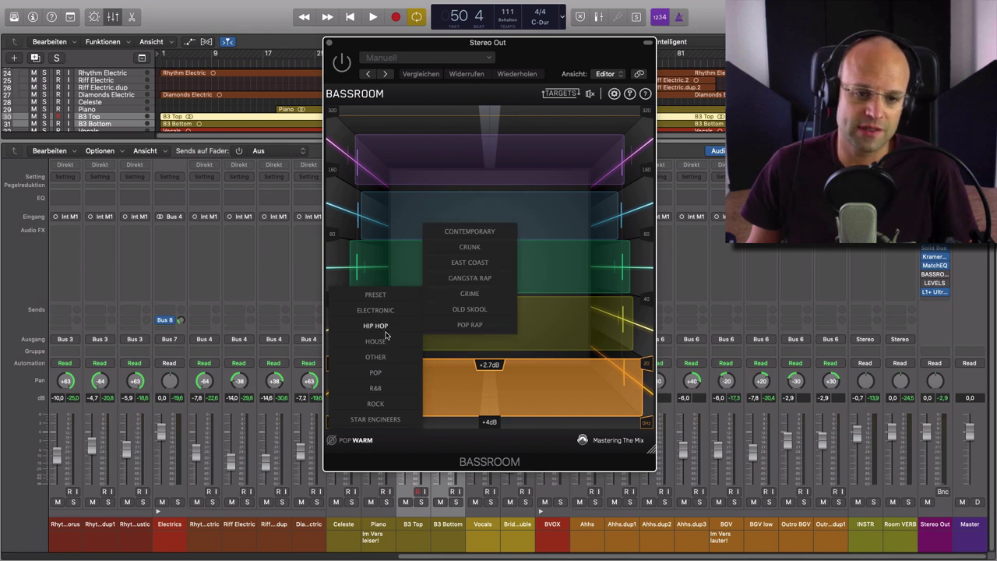
mouse_move(383, 391)
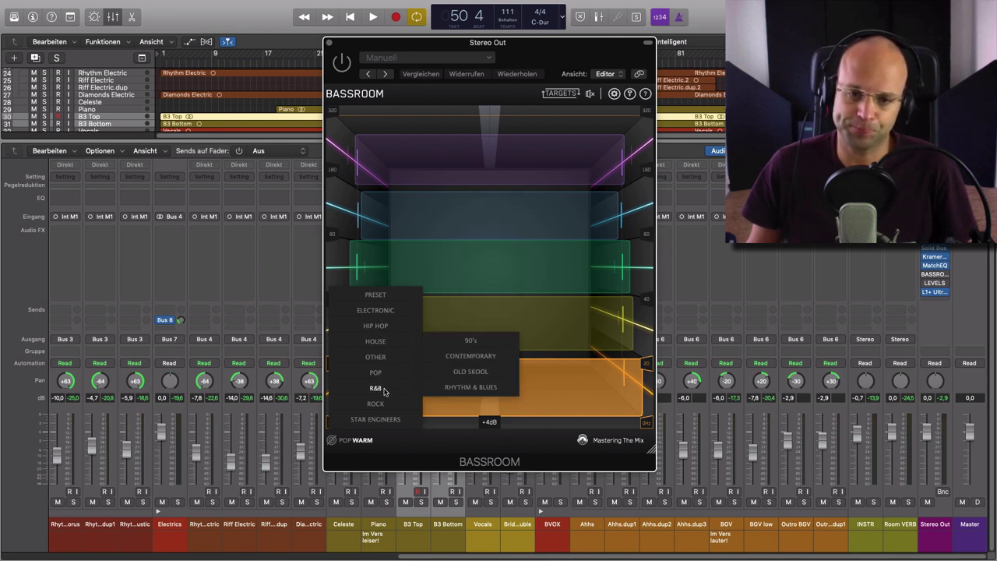
left_click(567, 465)
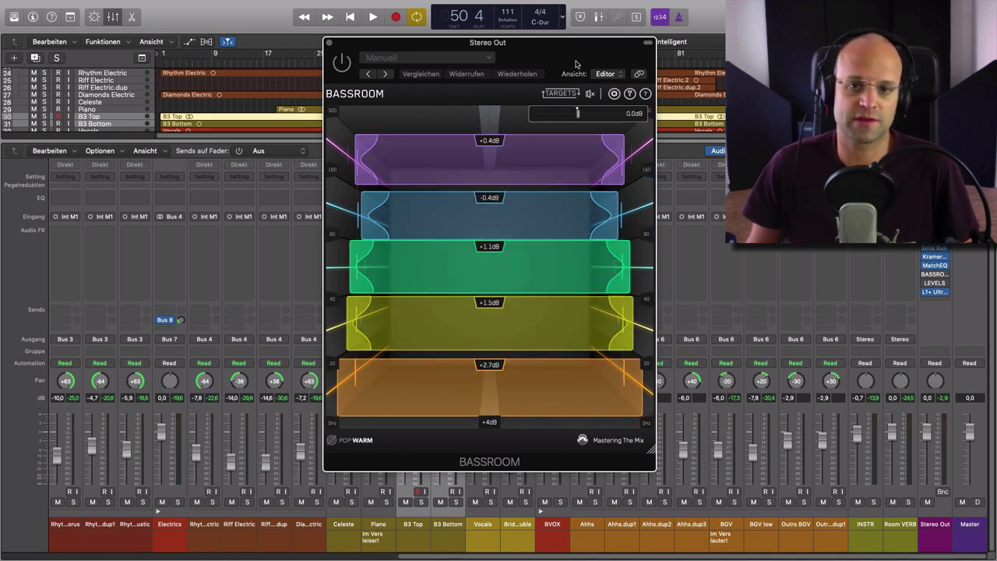
View the Match EQ curve alongside BASSROOM and close Match EQ again
left_click_drag(571, 58, 538, 55)
left_click(936, 266)
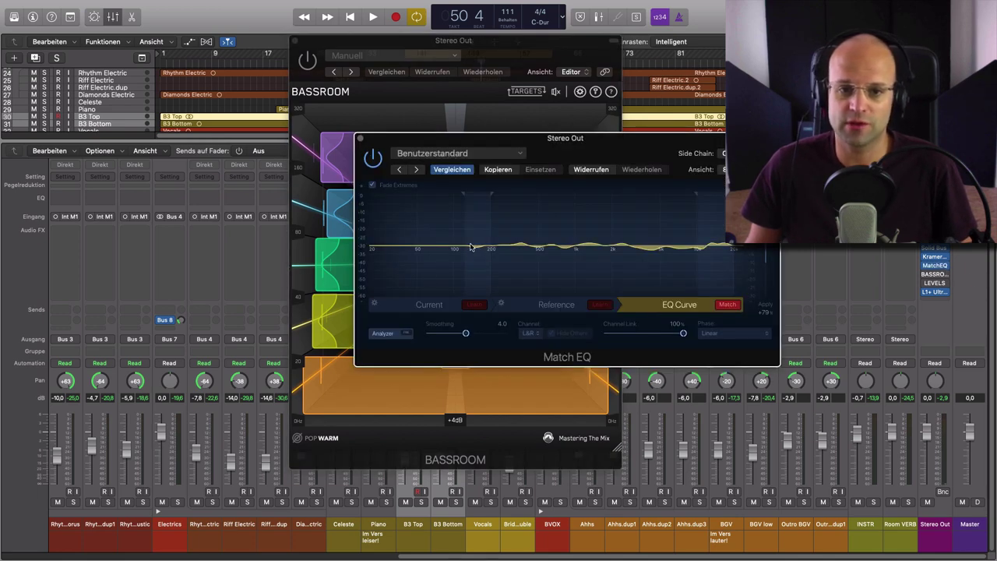
left_click(361, 139)
left_click_drag(400, 40, 465, 38)
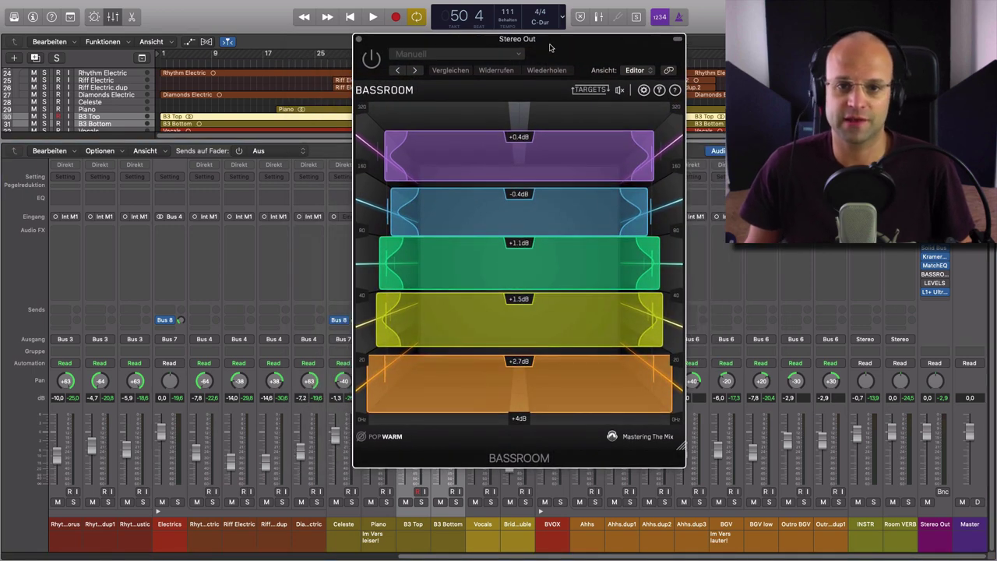
Audition the looped mix with BASSROOM enabled and slightly lower the gain of its blue 80–160 Hz band
left_click(448, 200)
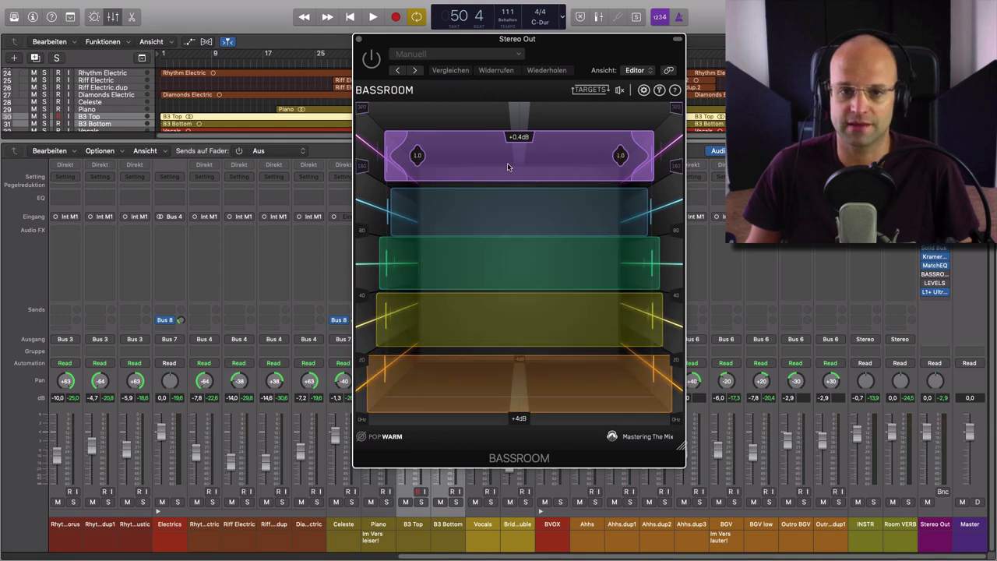
left_click_drag(595, 50, 563, 46)
key("space")
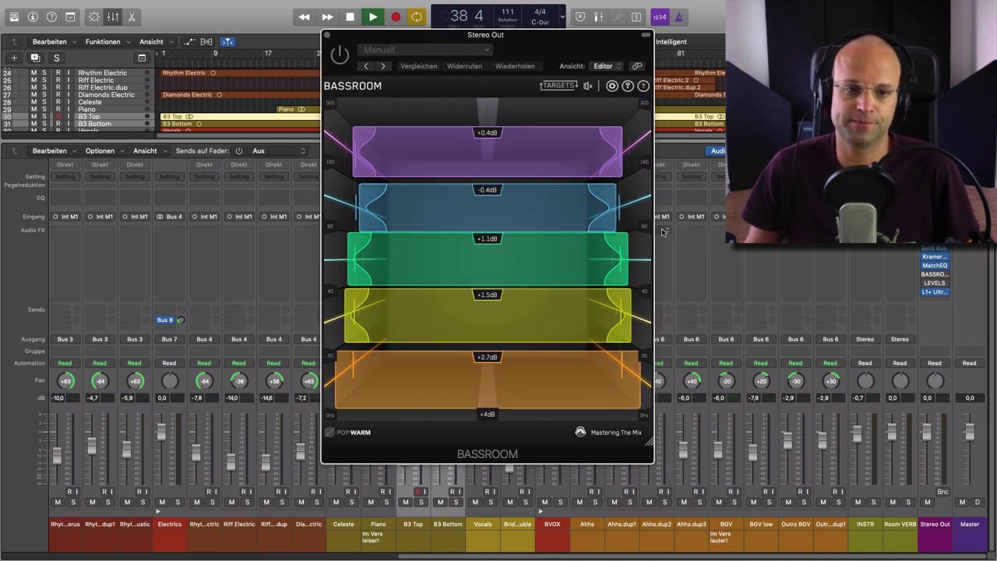
left_click_drag(537, 59, 565, 63)
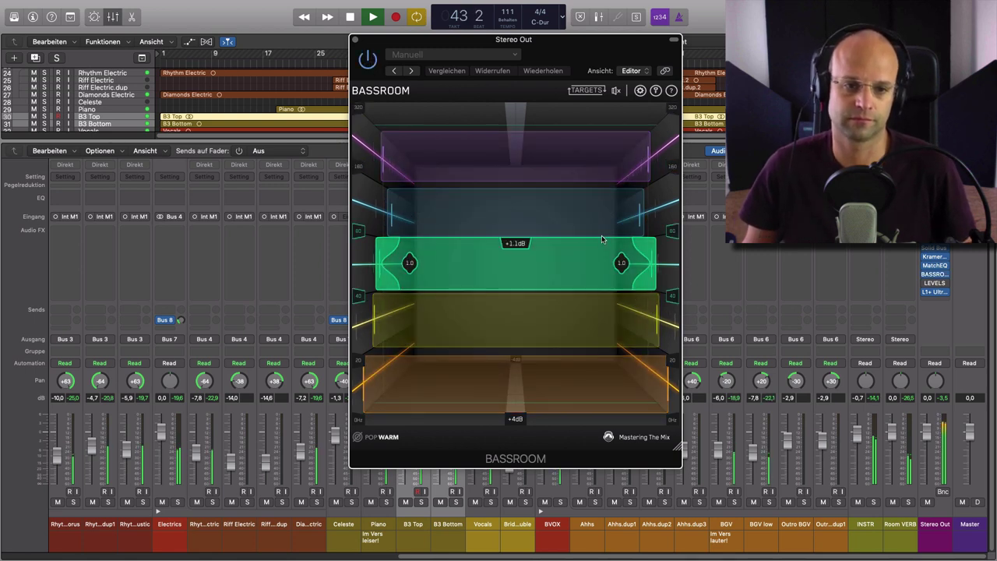
left_click_drag(568, 206, 569, 212)
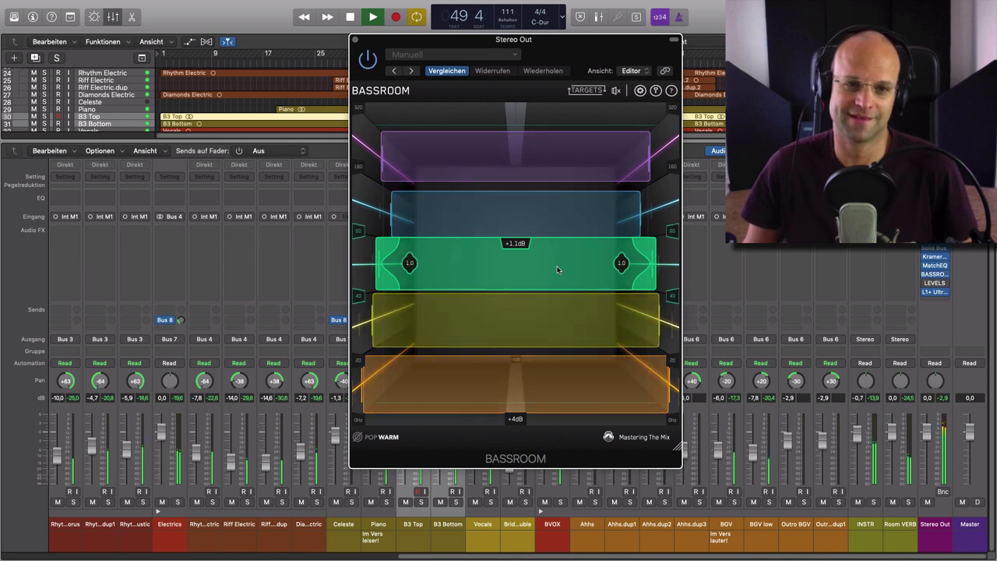
key("space")
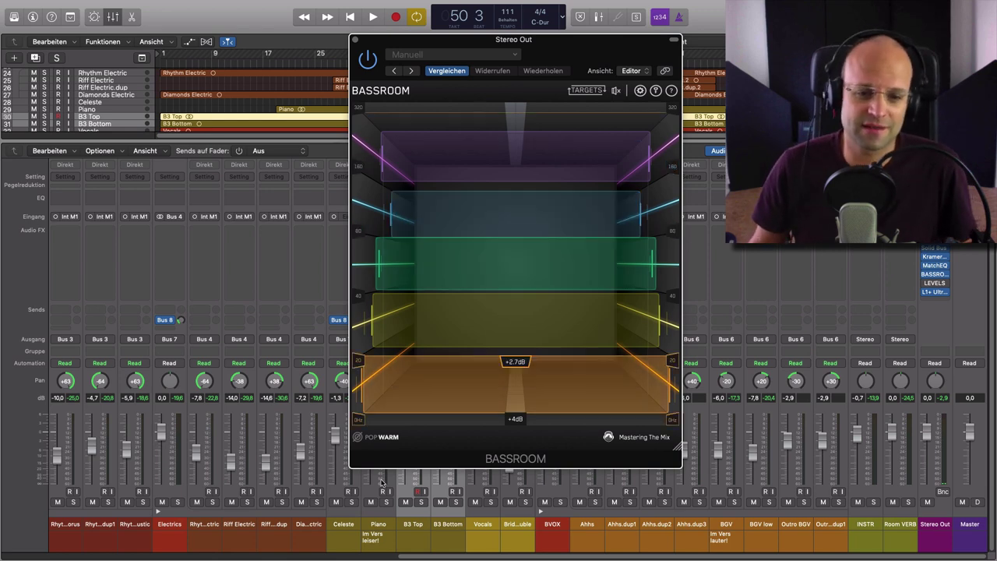
Look through BASSROOM's Rock and Hip Hop presets without loading one, and close the plug-in
left_click(381, 436)
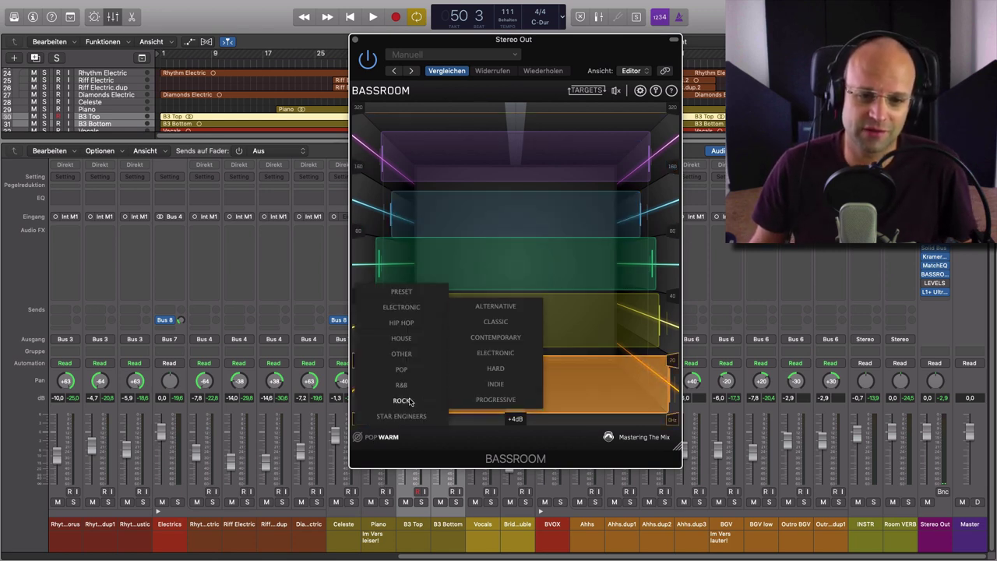
mouse_move(412, 392)
mouse_move(426, 324)
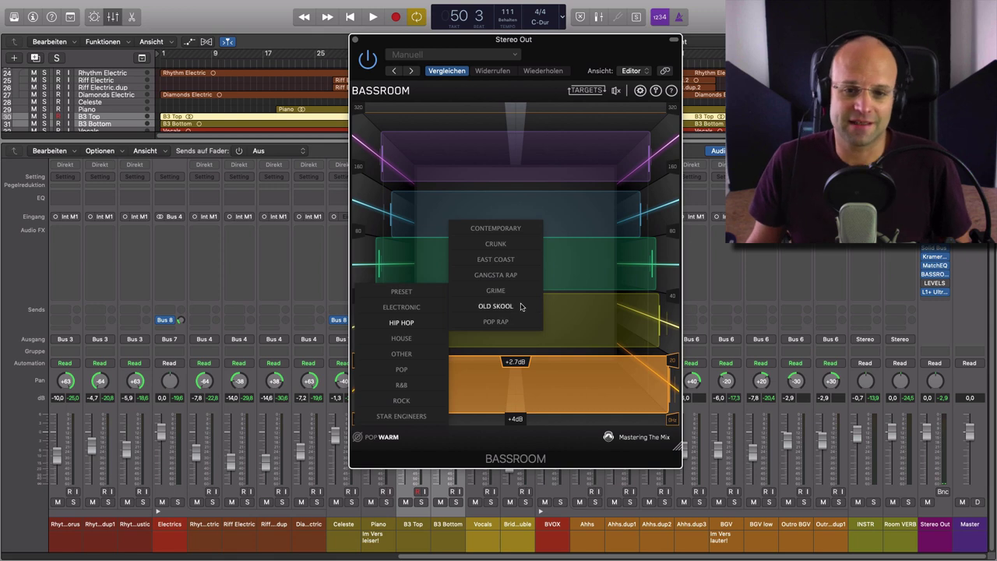
left_click(574, 52)
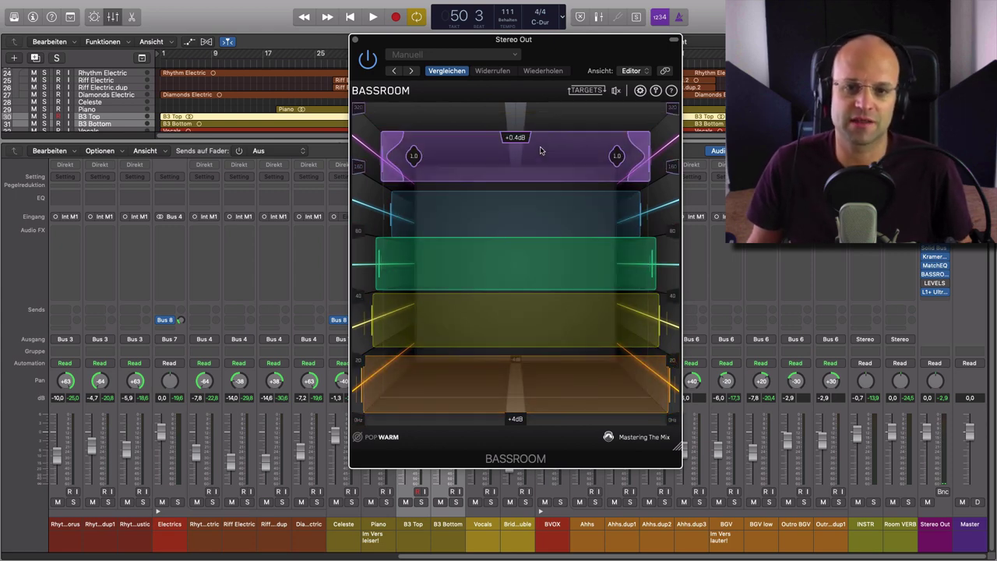
left_click(355, 40)
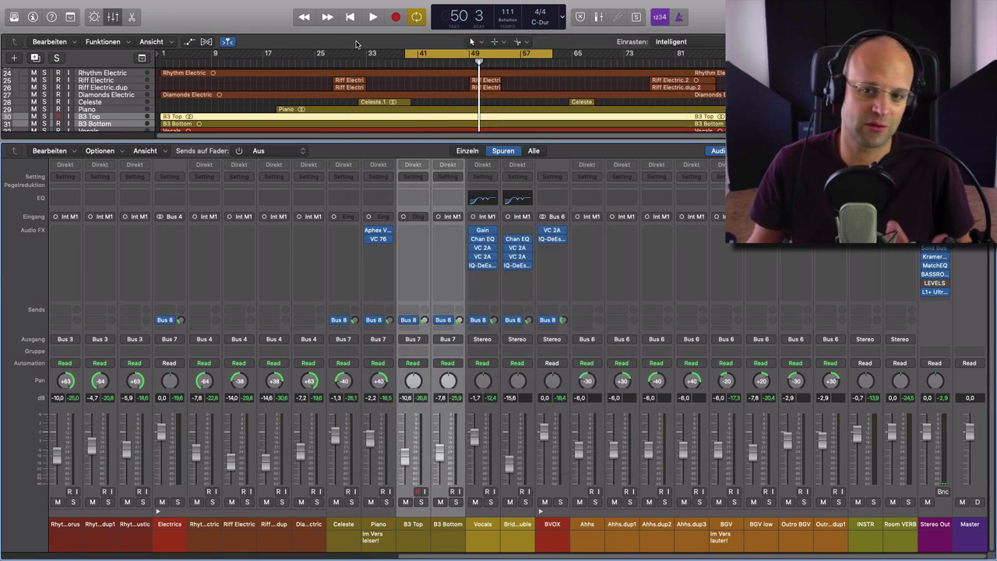
Open LEVELS on the Stereo Out, enable it and start looped playback
left_click(935, 283)
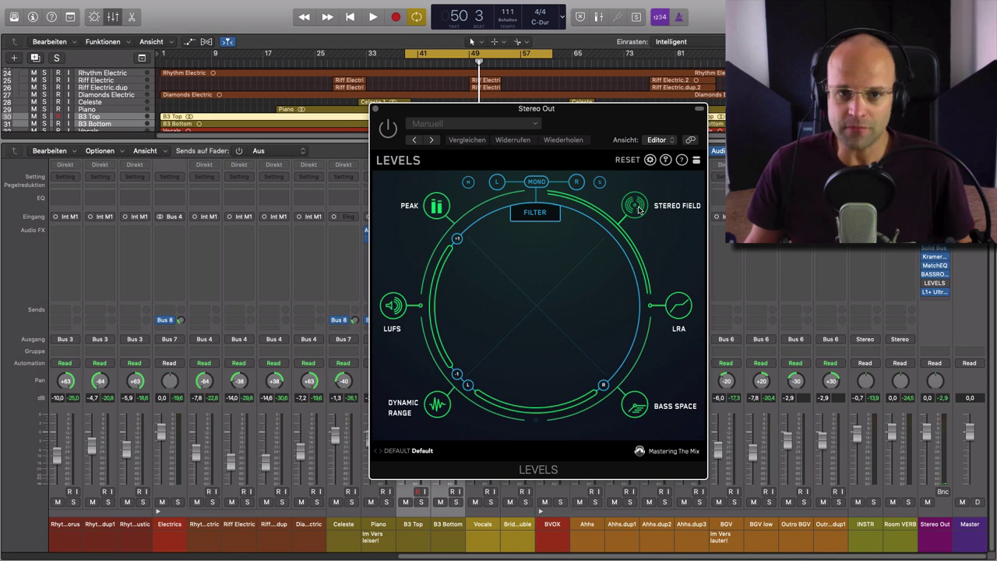
left_click_drag(610, 125, 590, 118)
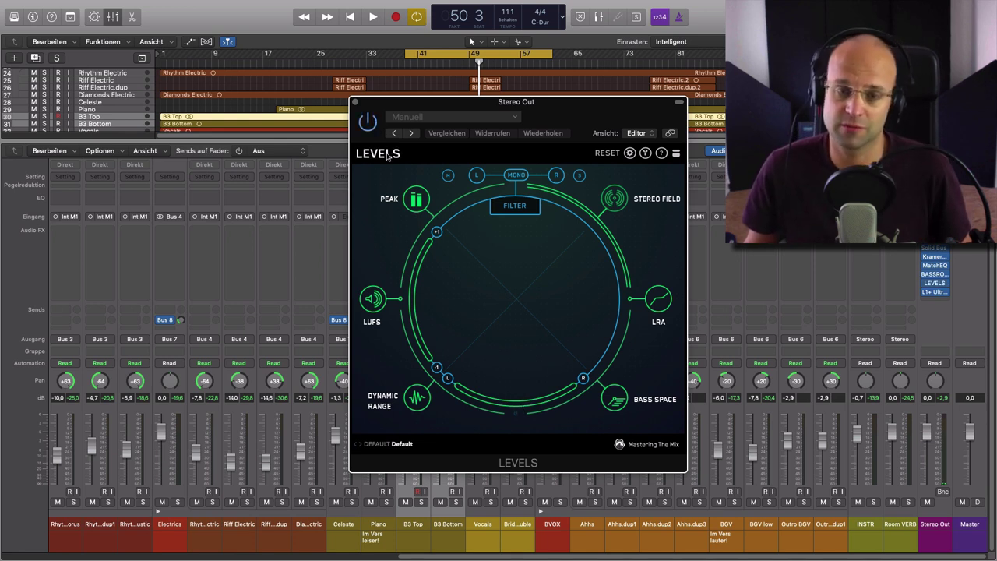
key("space")
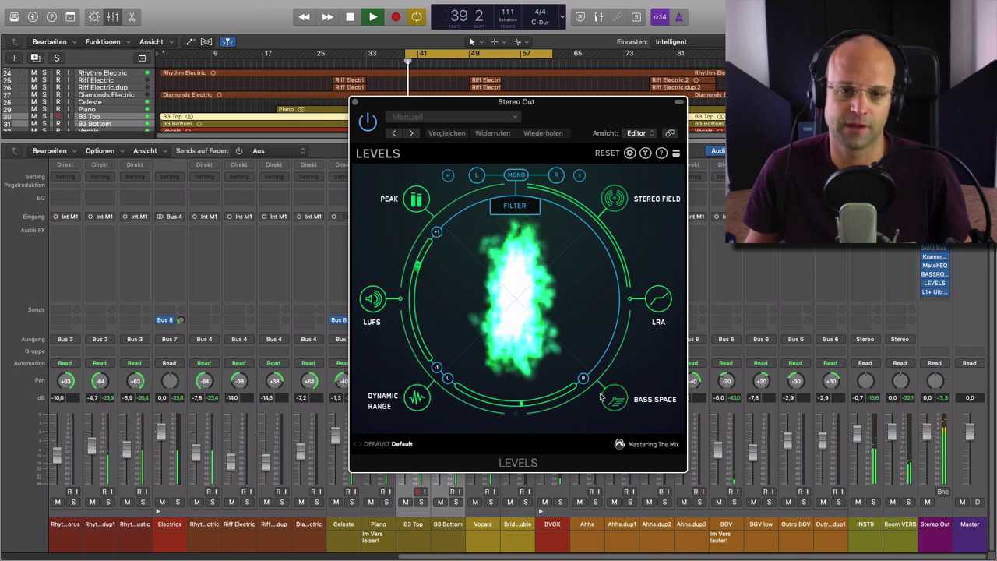
left_click_drag(557, 103, 539, 73)
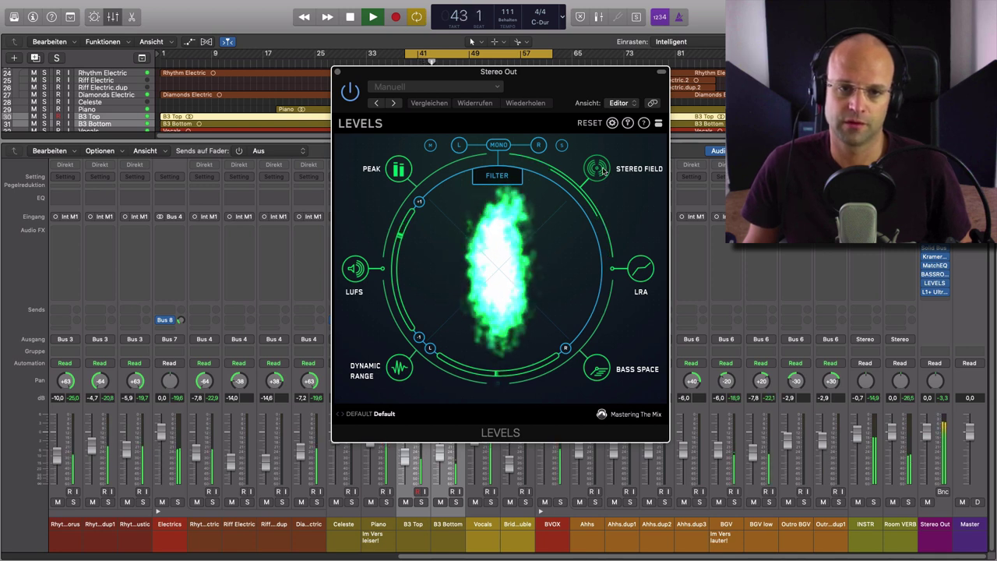
Inspect the Peak, LUFS, Dynamic Range, LRA and Stereo Field meters in LEVELS during playback
left_click(401, 172)
left_click(354, 268)
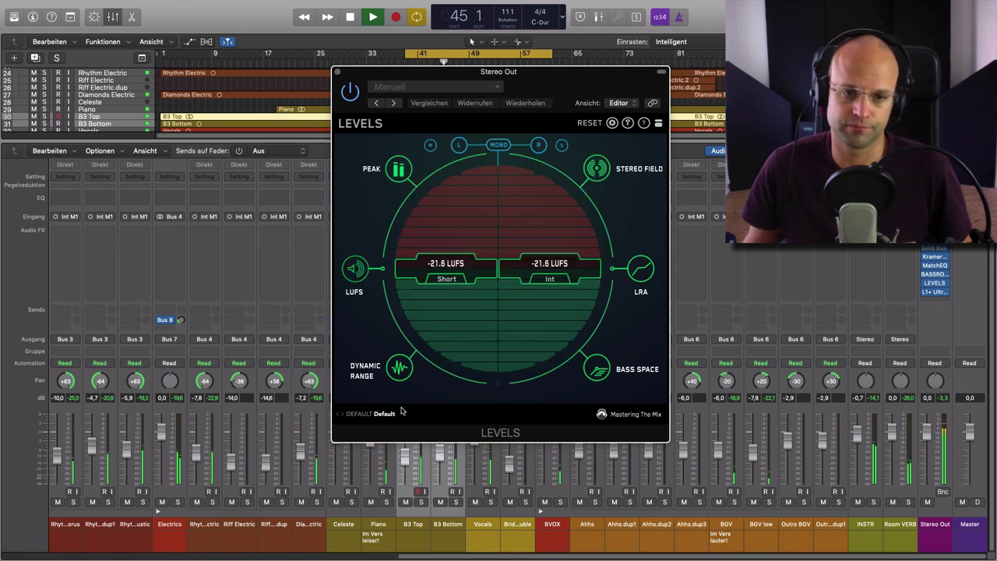
left_click(403, 371)
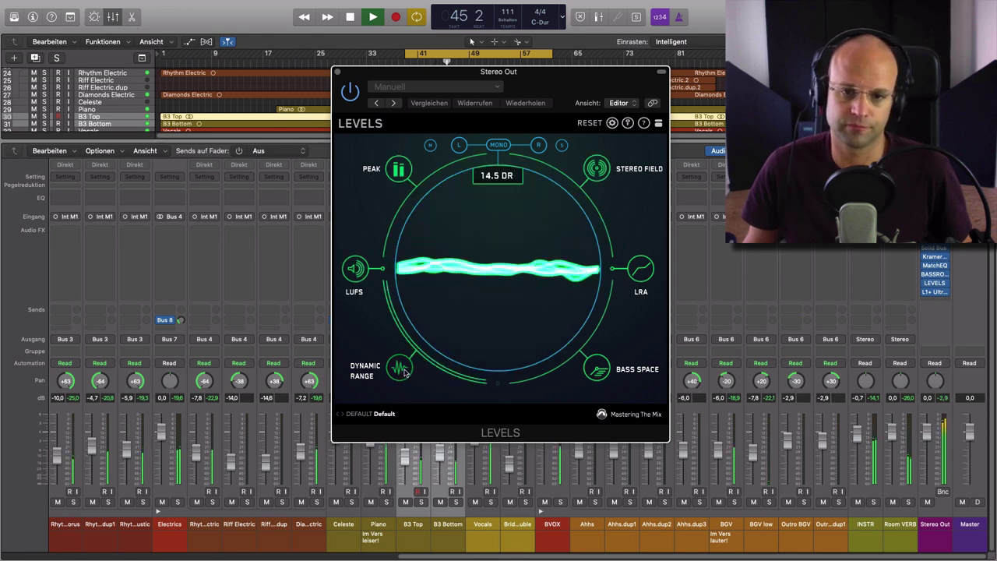
left_click(643, 273)
left_click(597, 168)
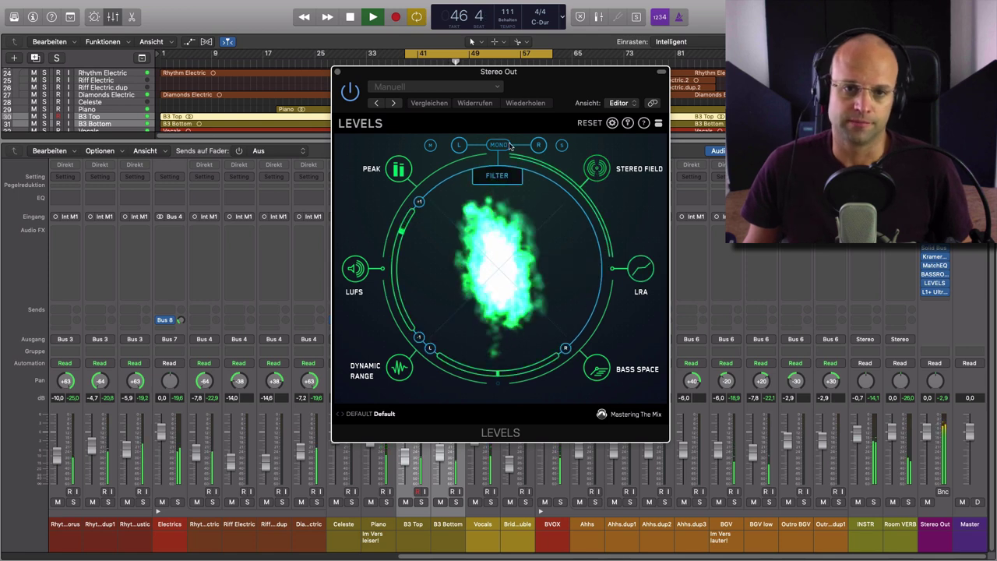
Check the mix in mono and on the left channel only in LEVELS, restore stereo and stop playback
left_click(502, 146)
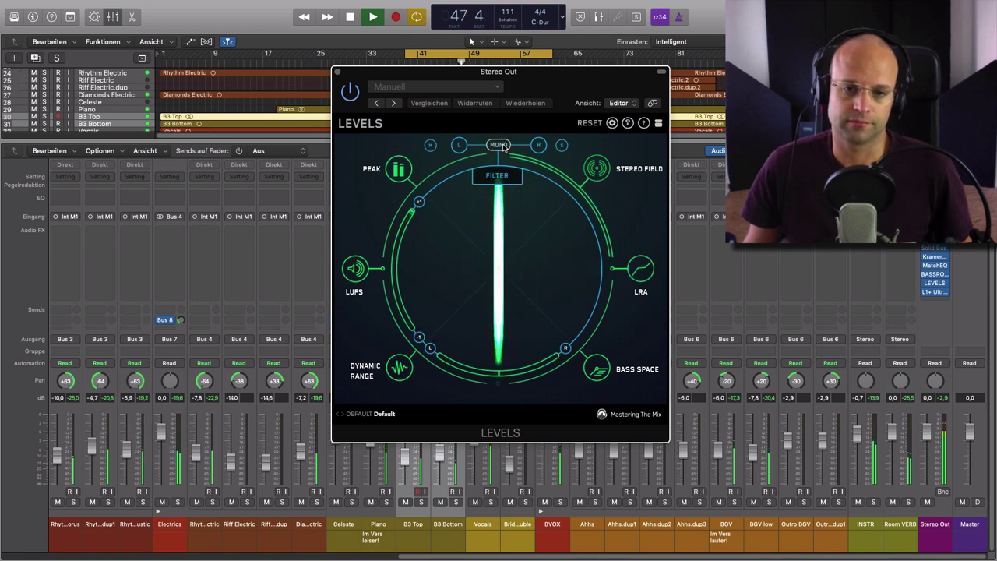
left_click(502, 146)
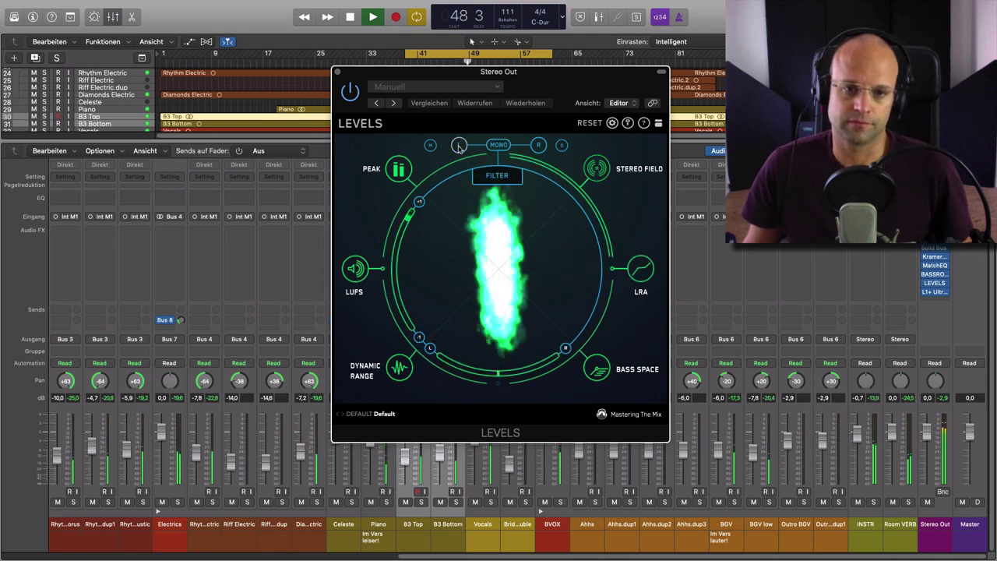
left_click(459, 146)
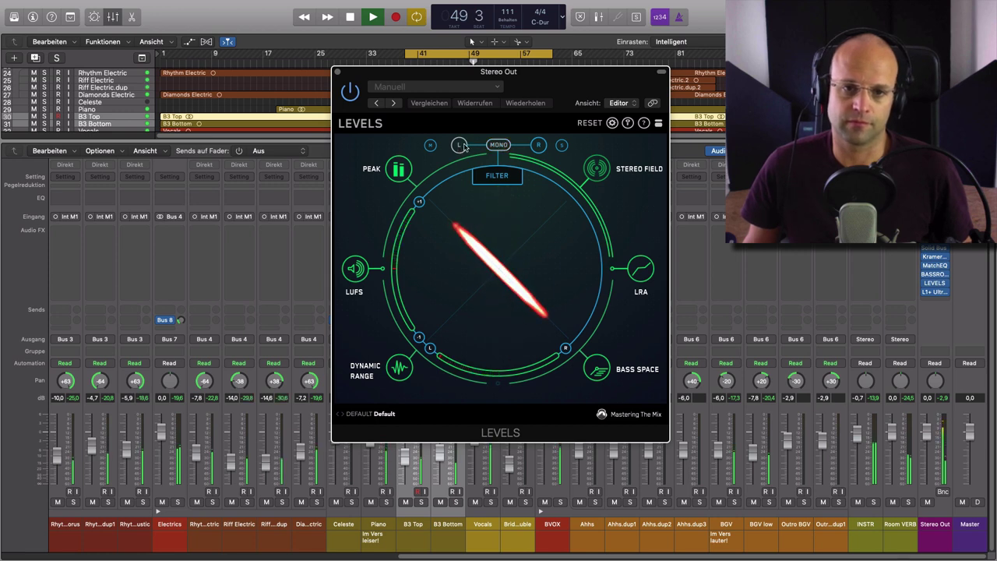
left_click(460, 147)
key("space")
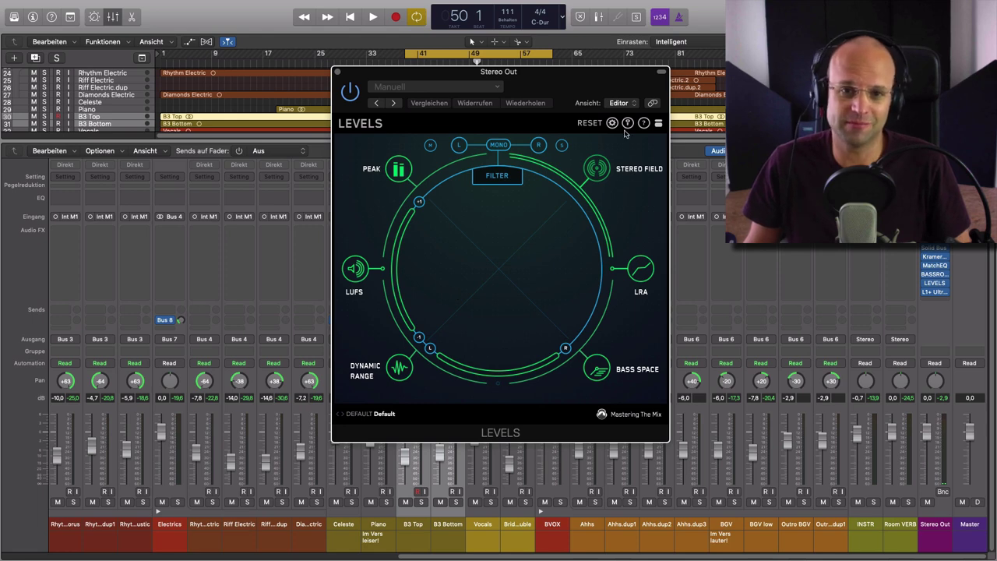
Close the LEVELS window to return to the full mixer
left_click_drag(558, 90, 549, 72)
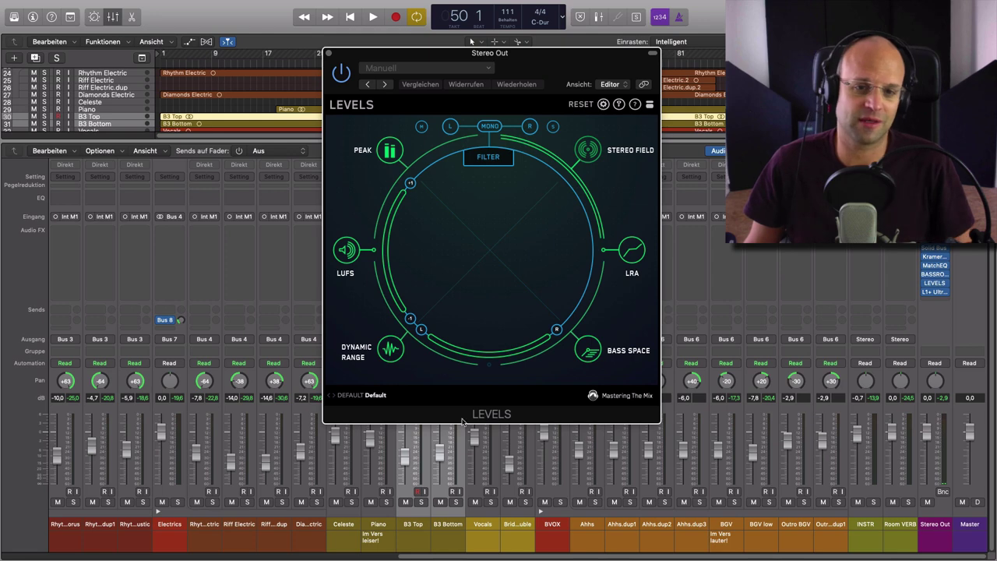
left_click_drag(512, 53, 540, 83)
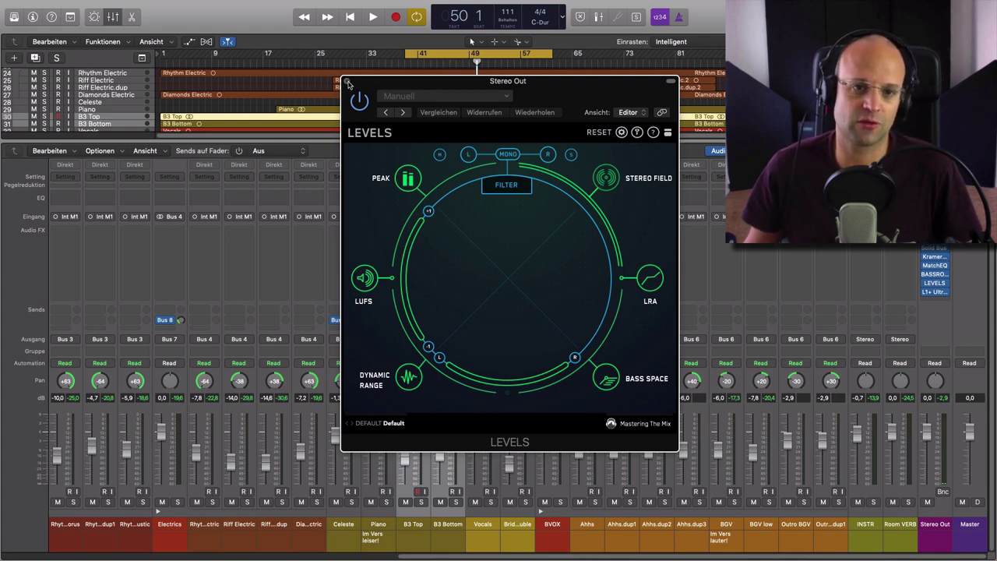
left_click(348, 82)
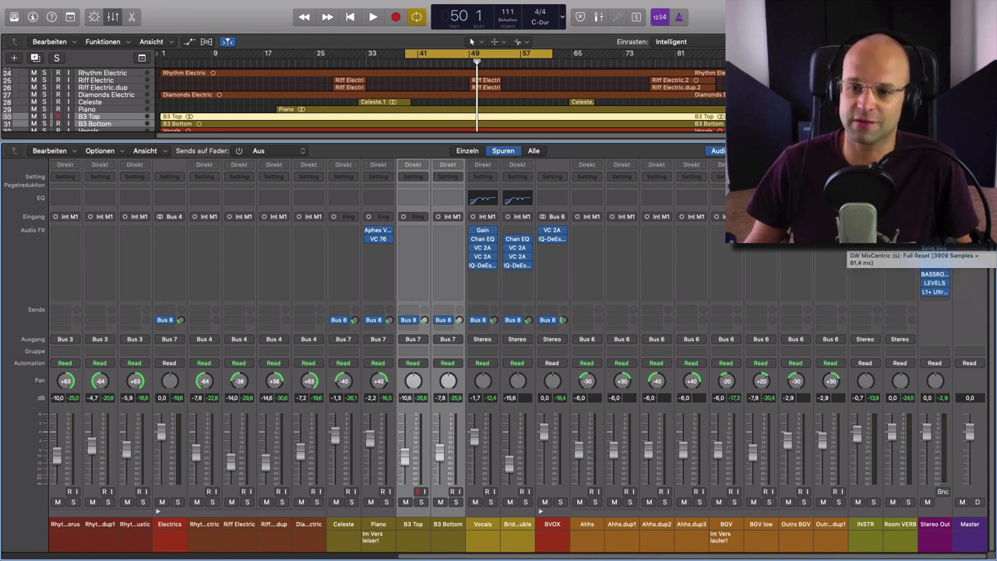
mouse_move(936, 277)
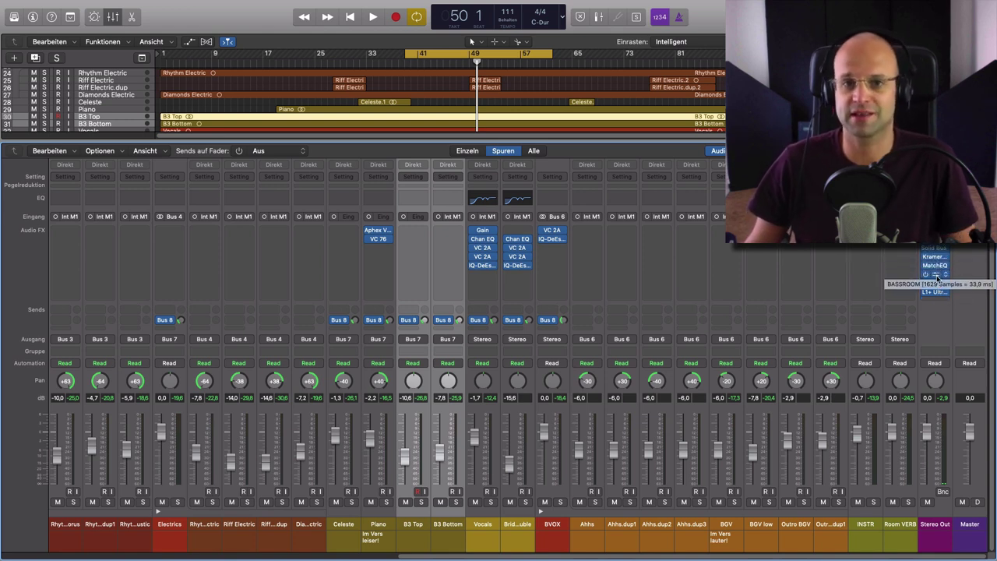